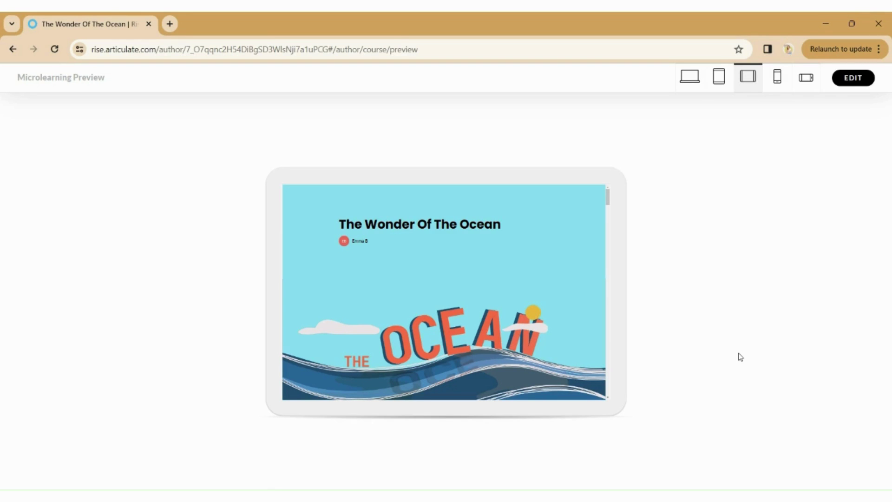
Scroll through the tablet-landscape preview down to the closing 'Over to you!' task.
scroll(557, 340, down, 3)
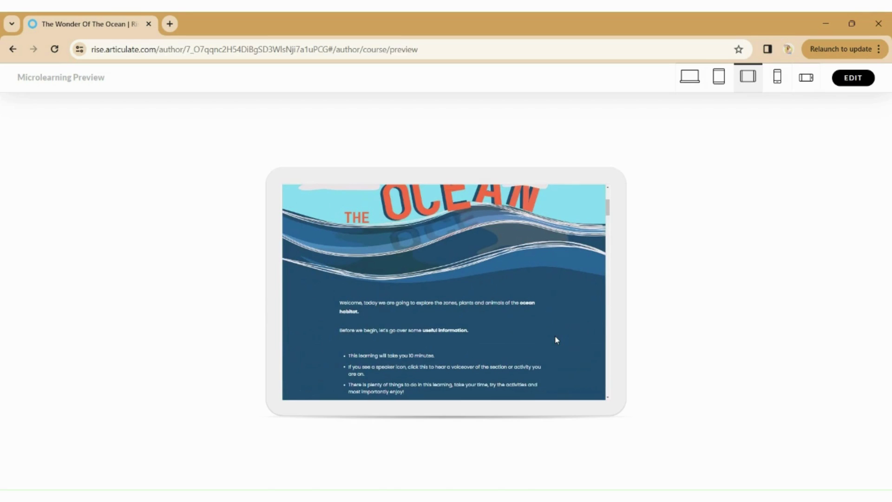
scroll(557, 340, down, 3)
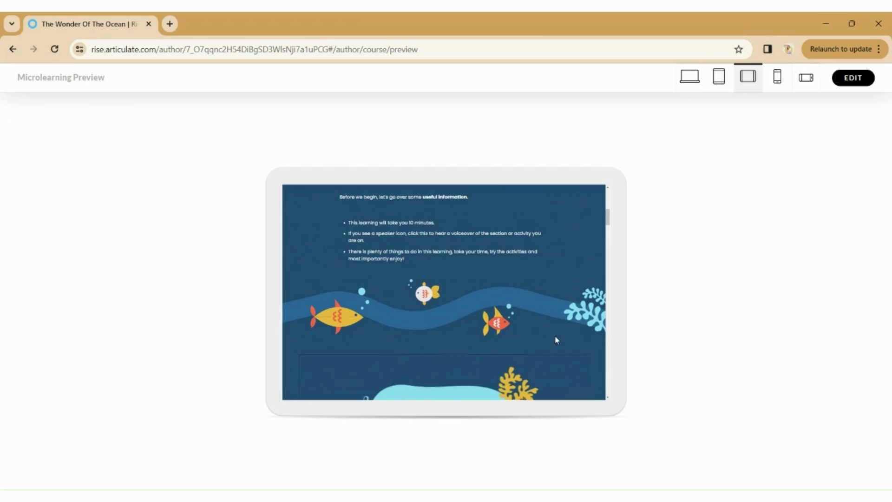
scroll(555, 339, down, 3)
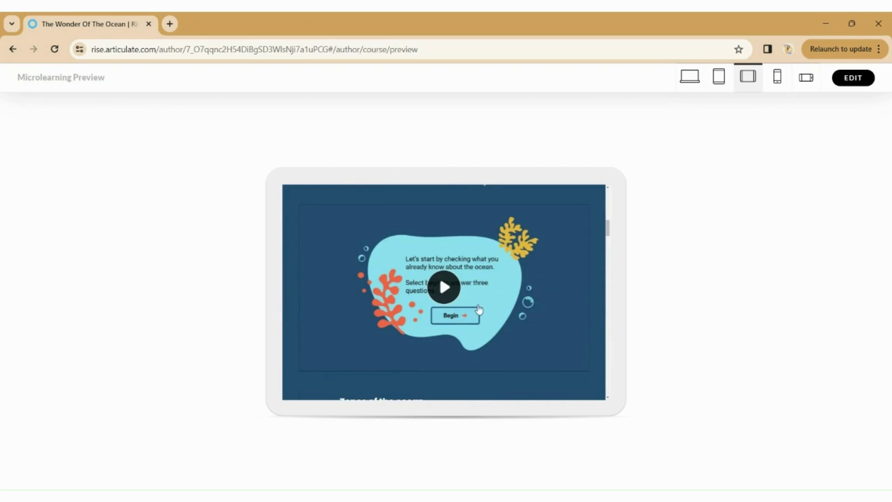
scroll(477, 307, up, 5)
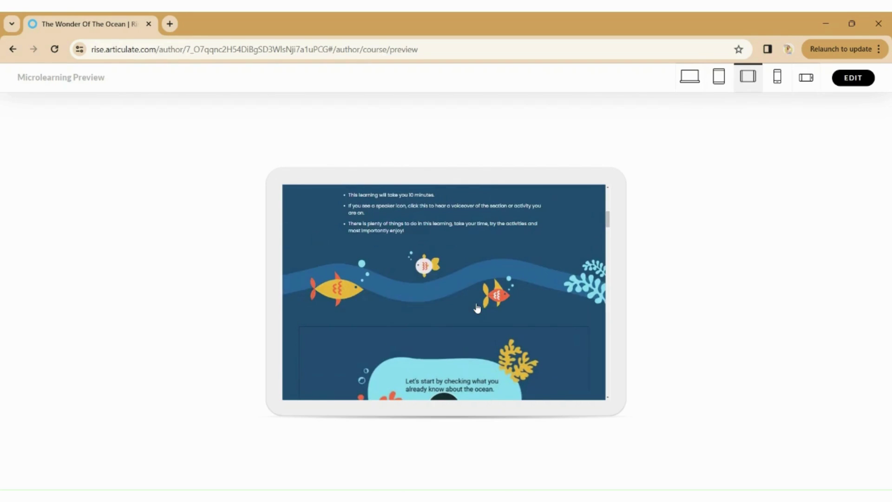
scroll(477, 307, up, 2)
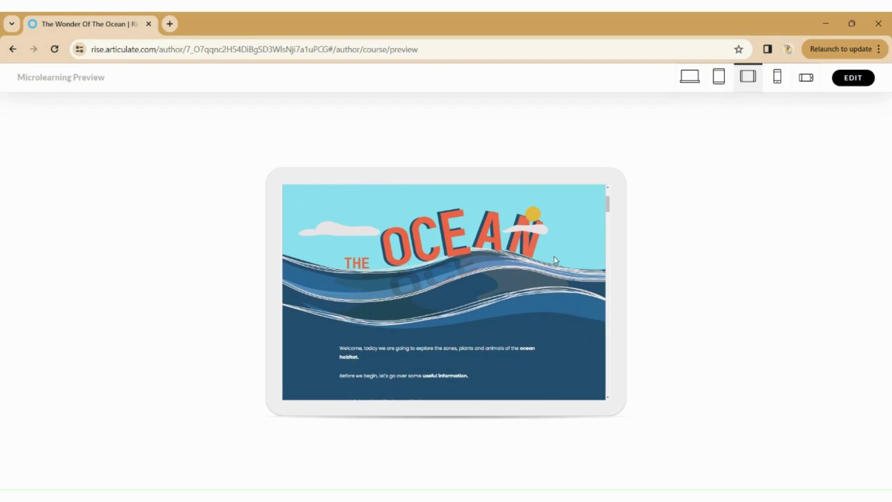
scroll(555, 260, down, 1)
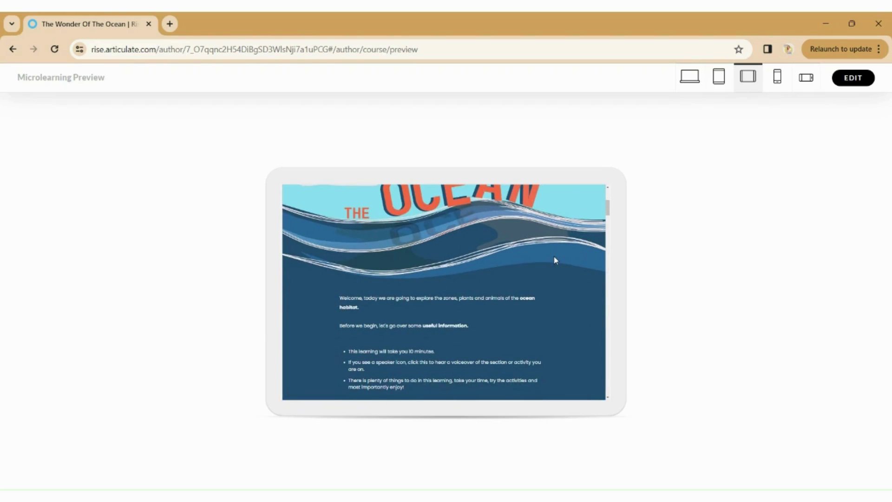
scroll(555, 260, down, 2)
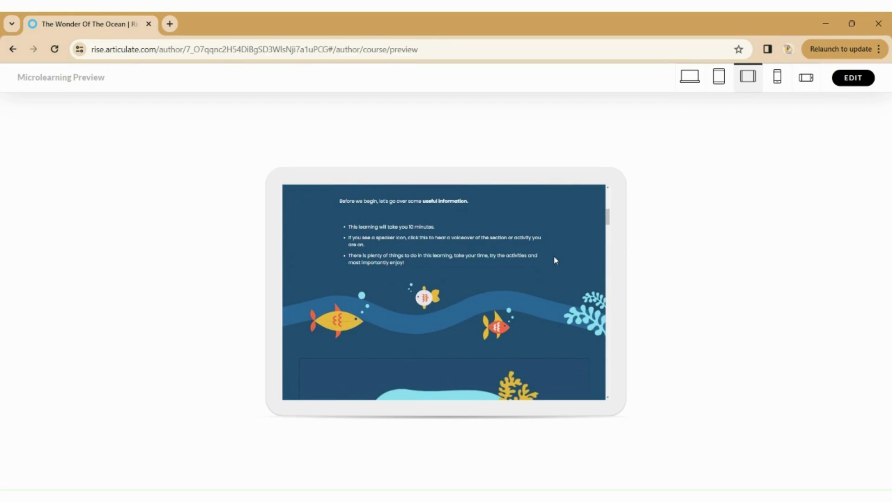
scroll(554, 259, up, 5)
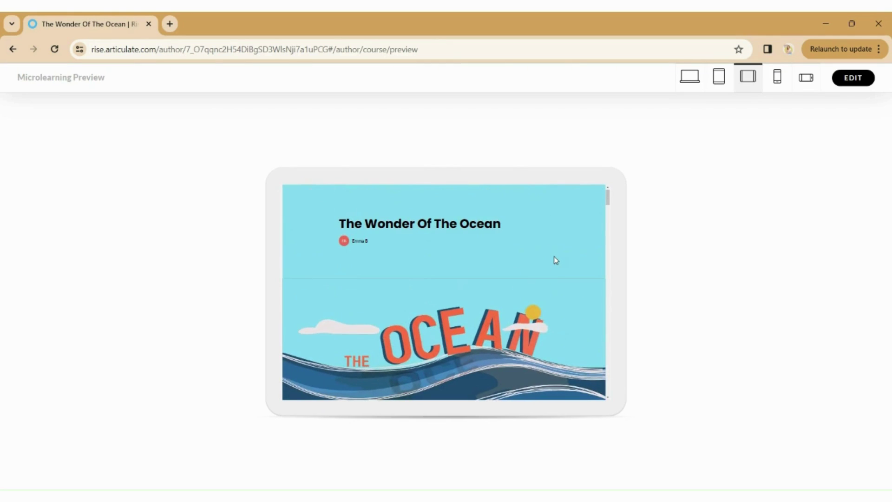
scroll(556, 260, down, 4)
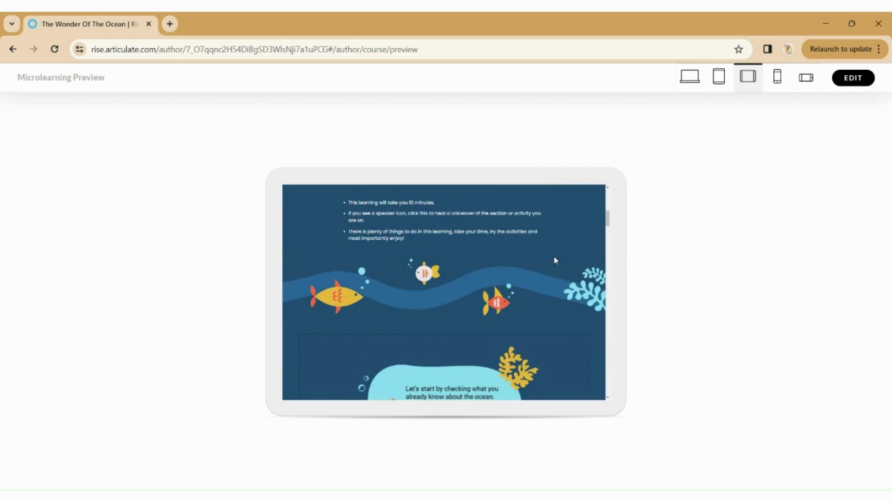
scroll(555, 260, down, 2)
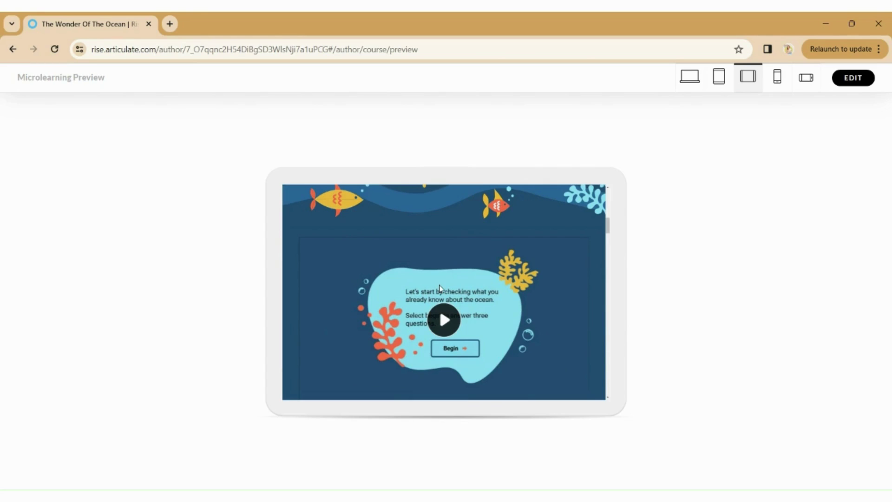
scroll(440, 288, up, 6)
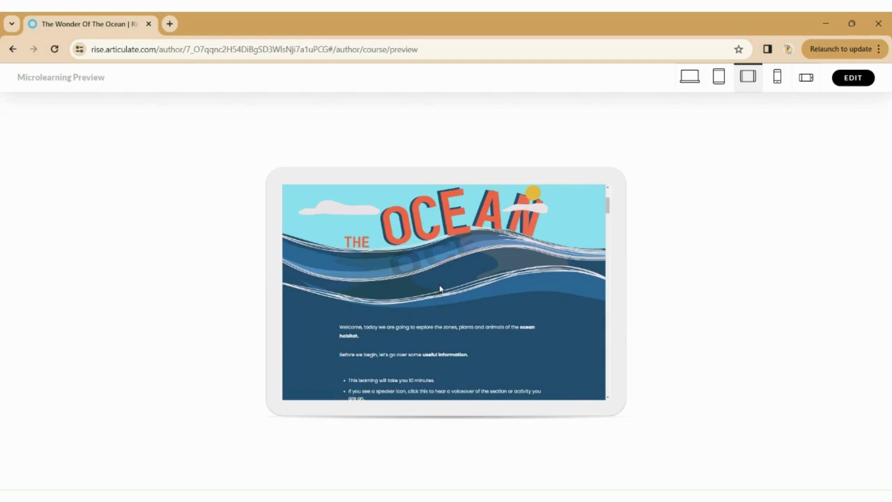
scroll(439, 288, up, 1)
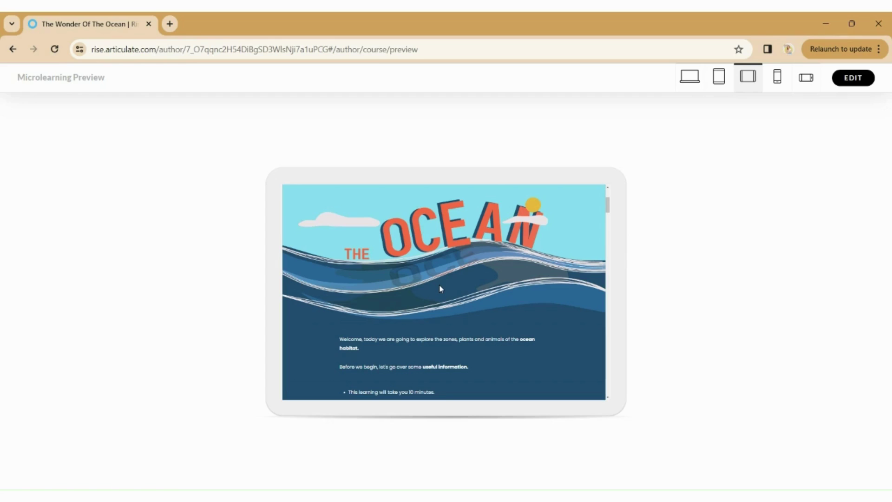
scroll(441, 289, down, 1)
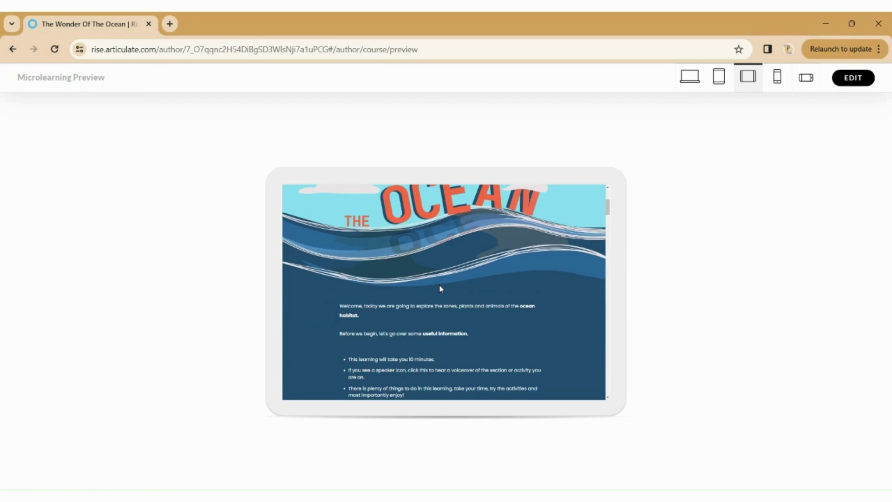
scroll(441, 289, down, 1)
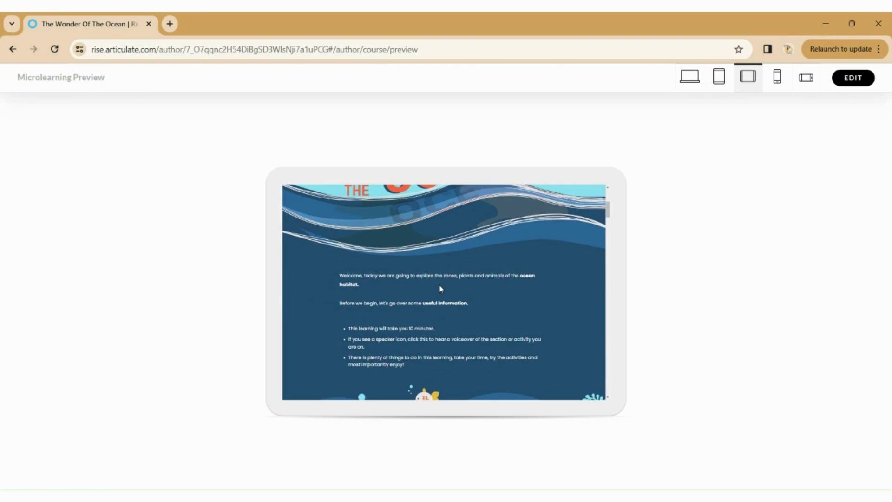
scroll(441, 289, down, 5)
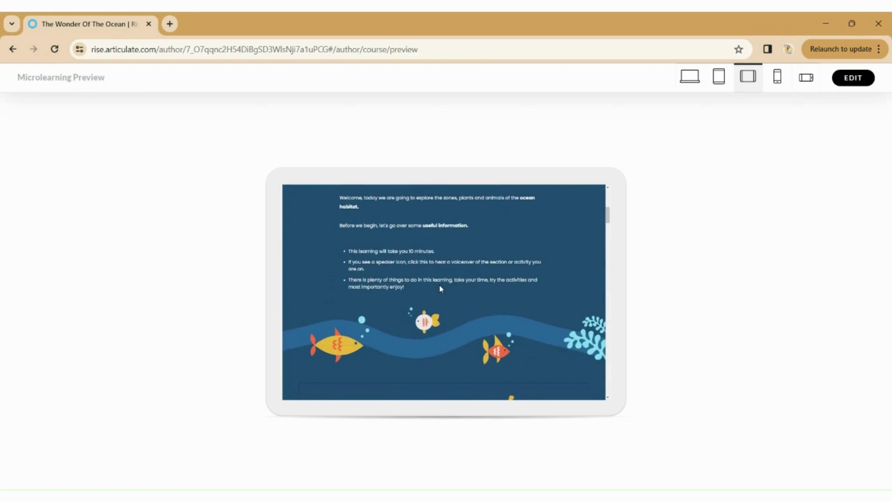
scroll(441, 288, down, 1)
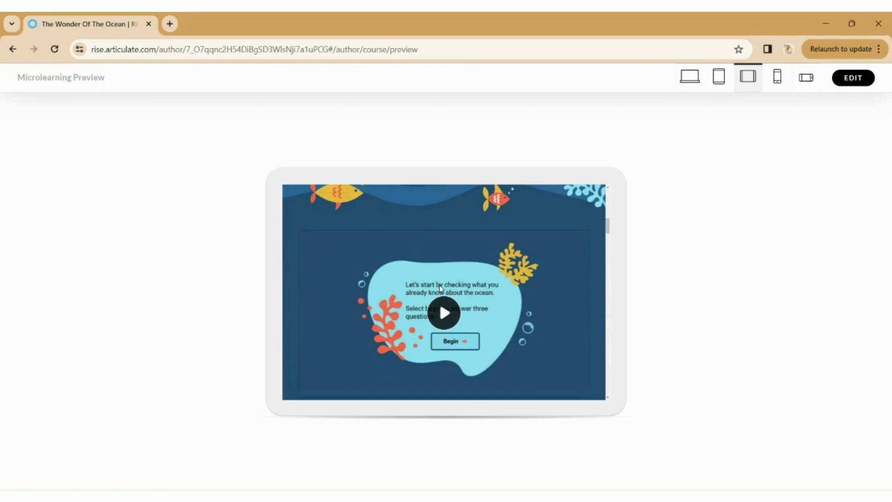
scroll(440, 289, down, 3)
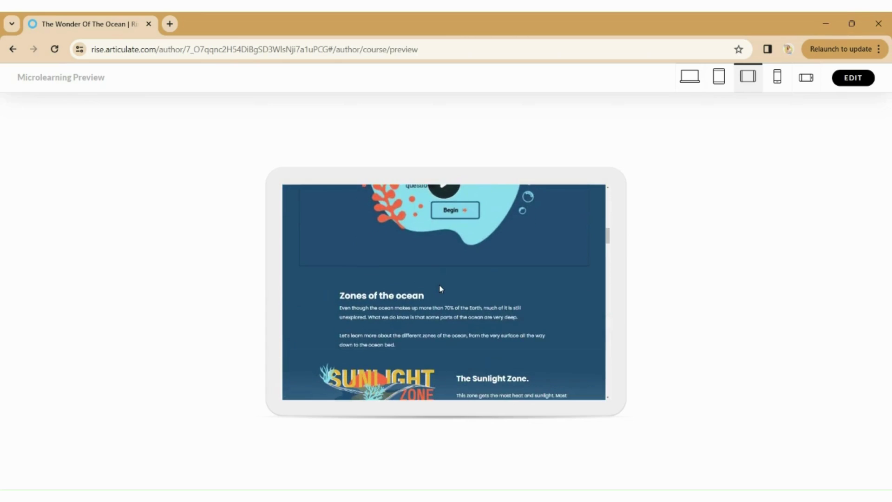
scroll(440, 289, down, 2)
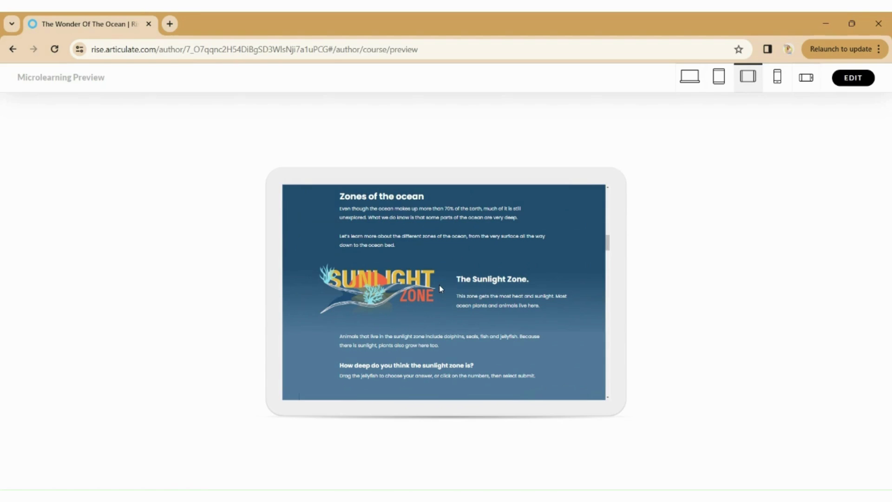
scroll(440, 289, down, 2)
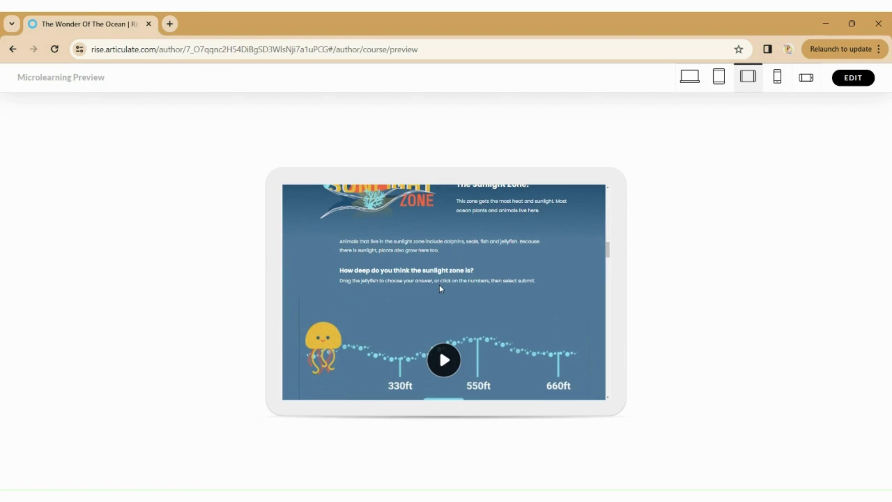
scroll(440, 289, down, 2)
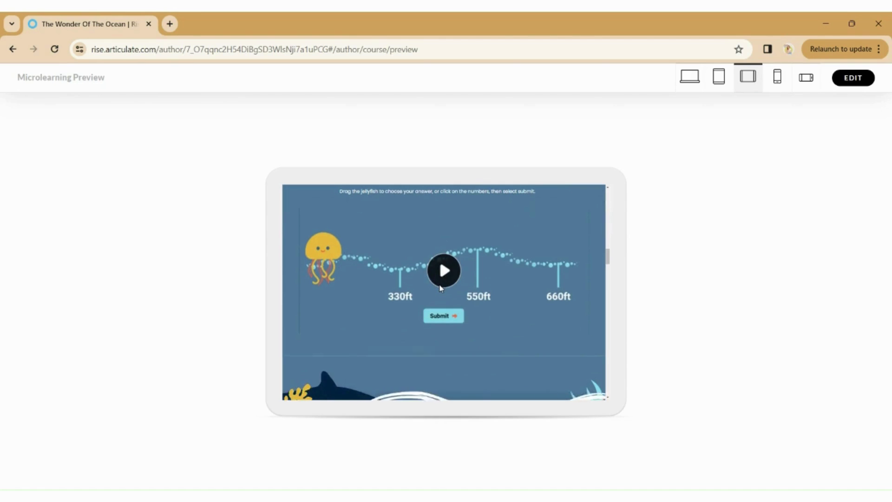
scroll(441, 289, down, 4)
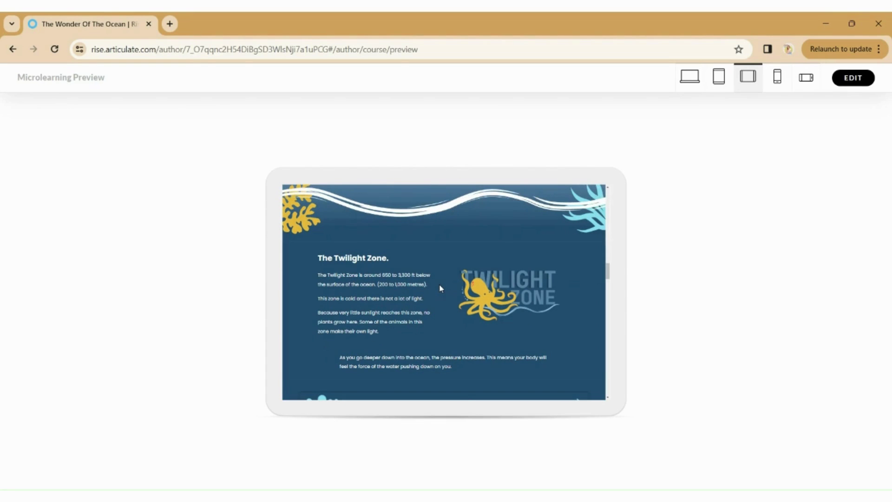
scroll(441, 288, down, 2)
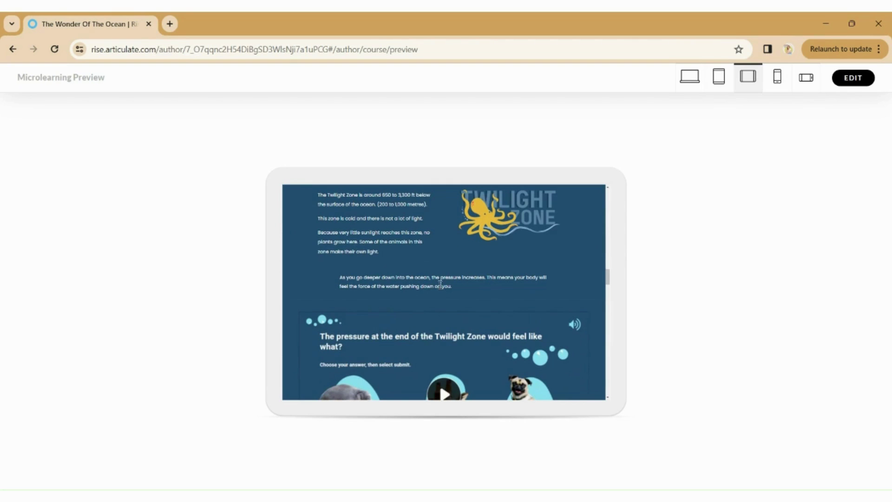
scroll(441, 287, down, 3)
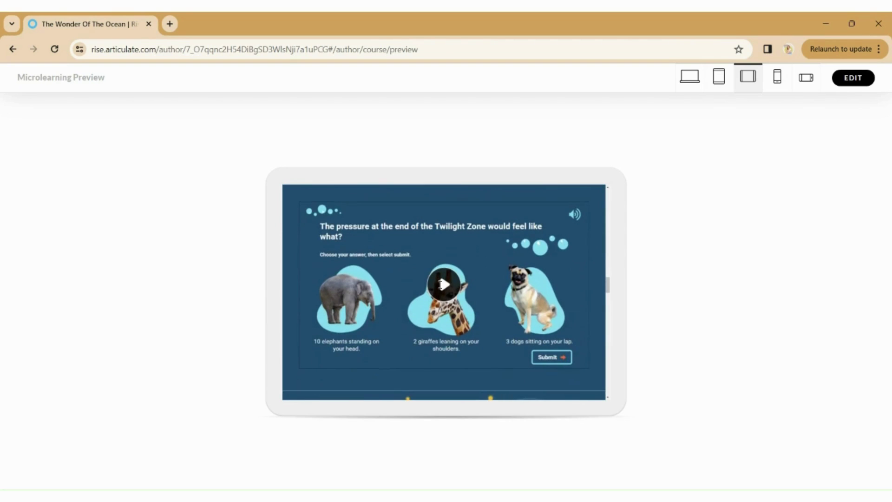
scroll(440, 284, down, 2)
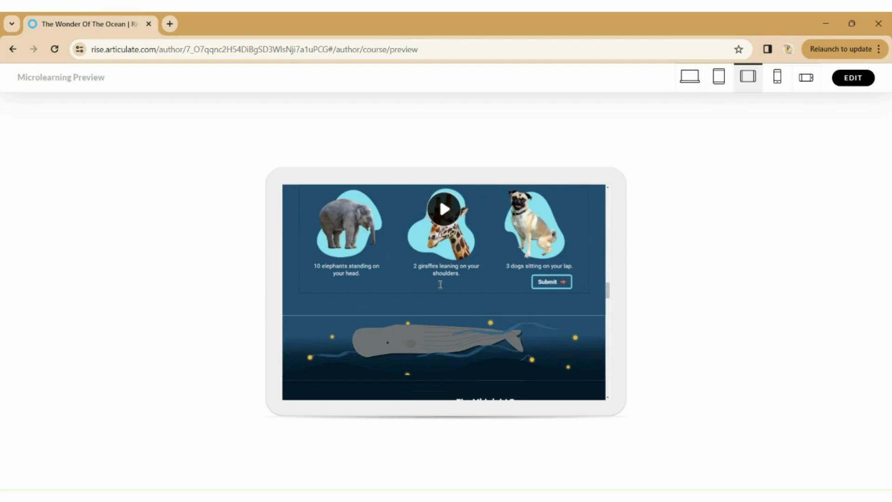
scroll(439, 284, down, 2)
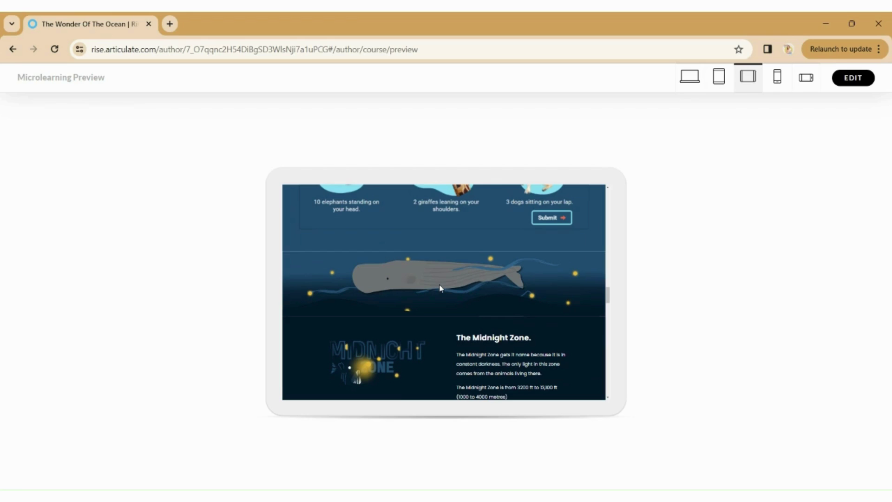
scroll(440, 288, down, 10)
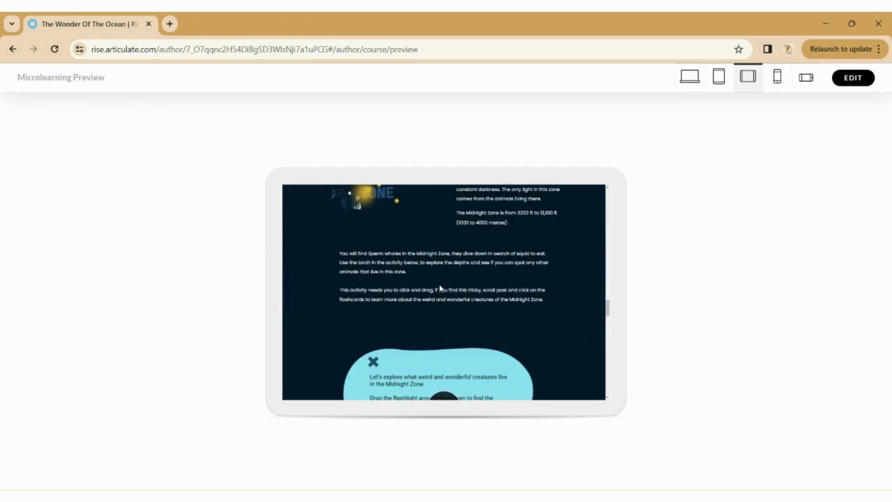
scroll(439, 288, down, 3)
scroll(441, 288, down, 4)
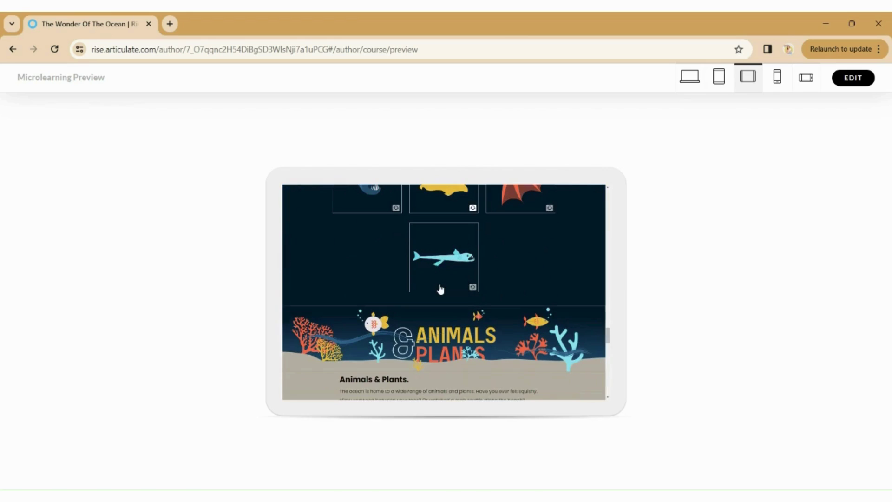
scroll(440, 288, down, 5)
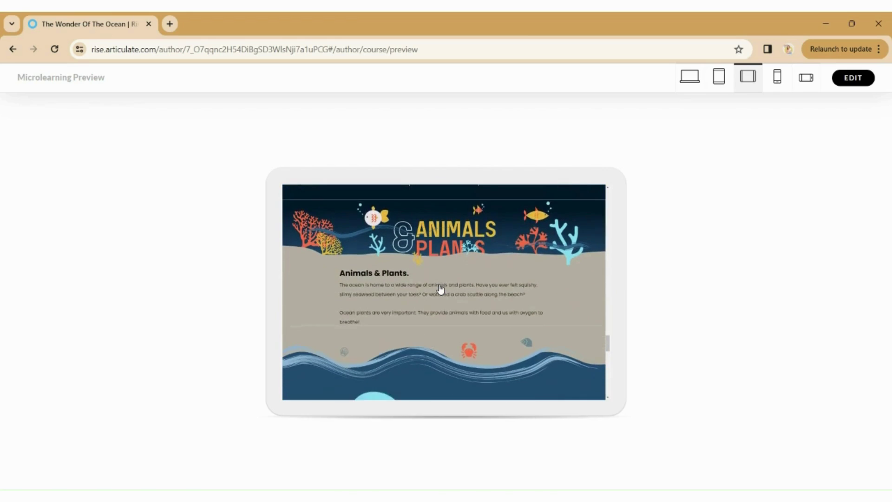
scroll(440, 285, down, 5)
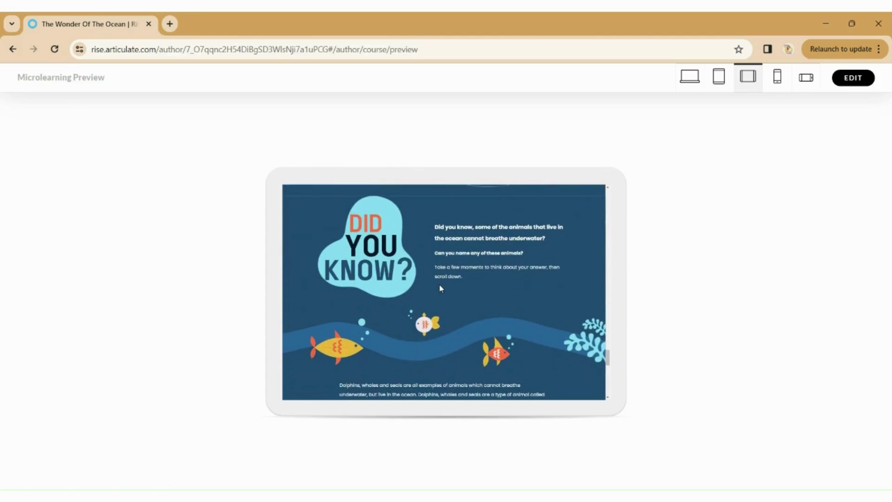
scroll(441, 288, down, 5)
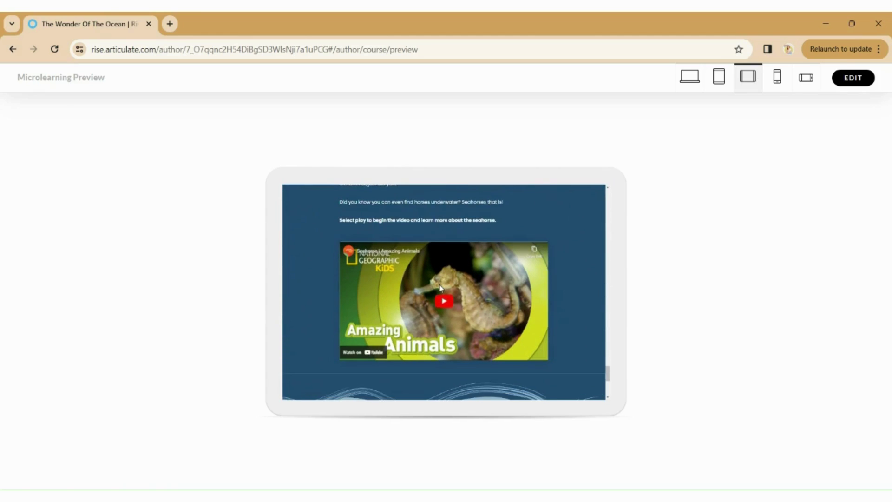
scroll(441, 287, down, 5)
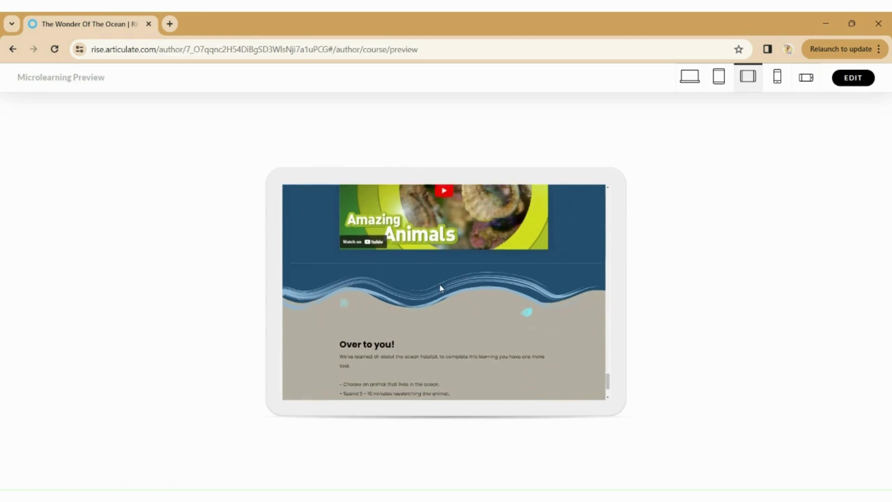
scroll(441, 288, down, 1)
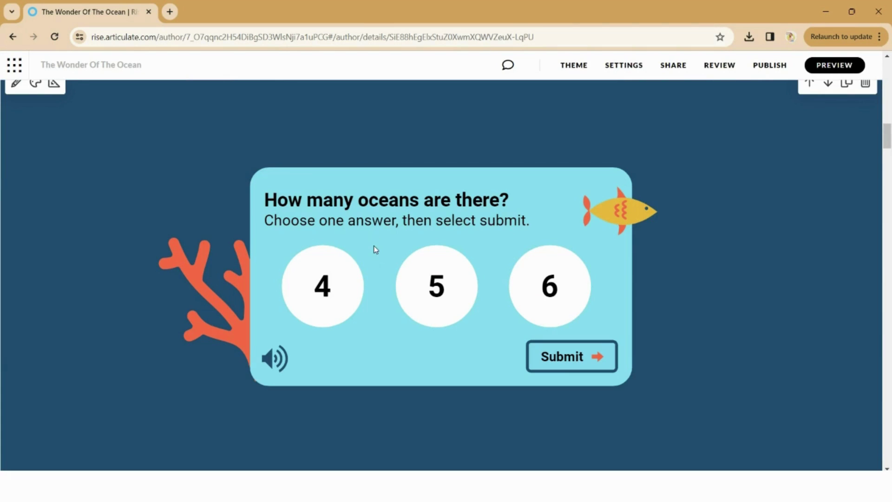
Above the ocean quiz, list the Interactive blocks: Accordion, Tabs and Labeled graphic.
scroll(372, 236, up, 1)
scroll(375, 246, up, 5)
scroll(375, 250, down, 5)
click(441, 239)
click(58, 305)
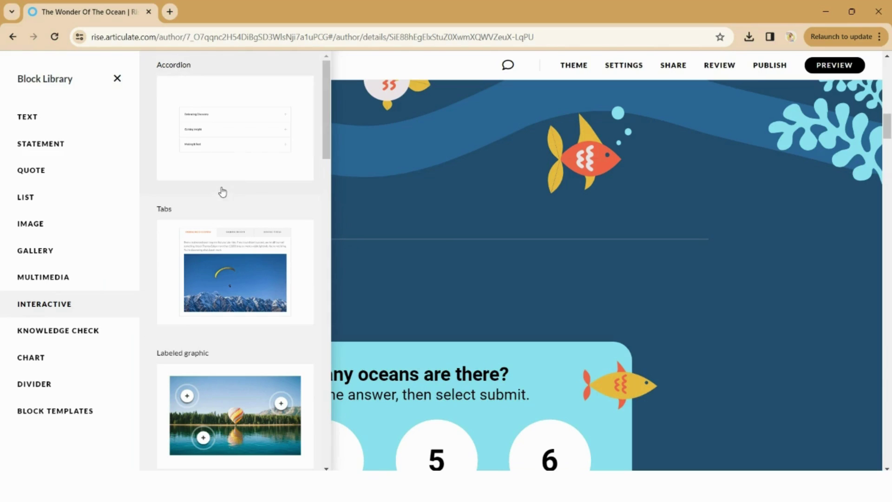
Insert an Accordion block above the quiz and review its Style and Format options.
click(207, 125)
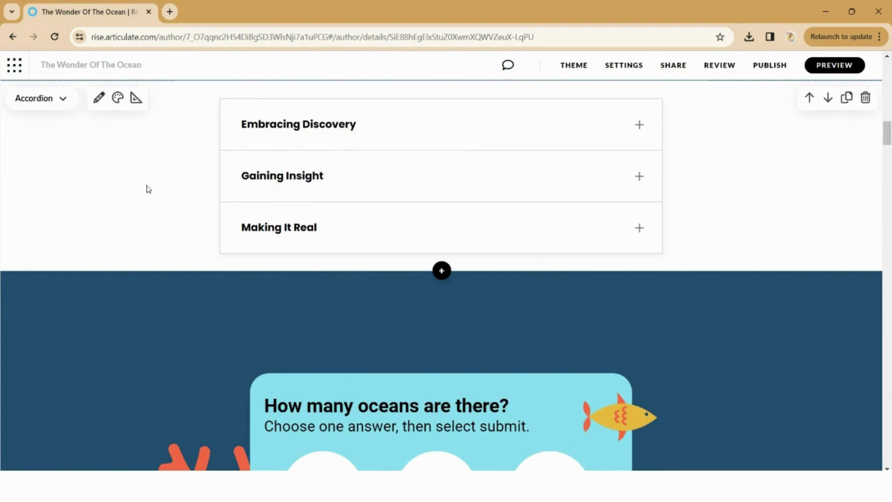
click(118, 97)
click(246, 104)
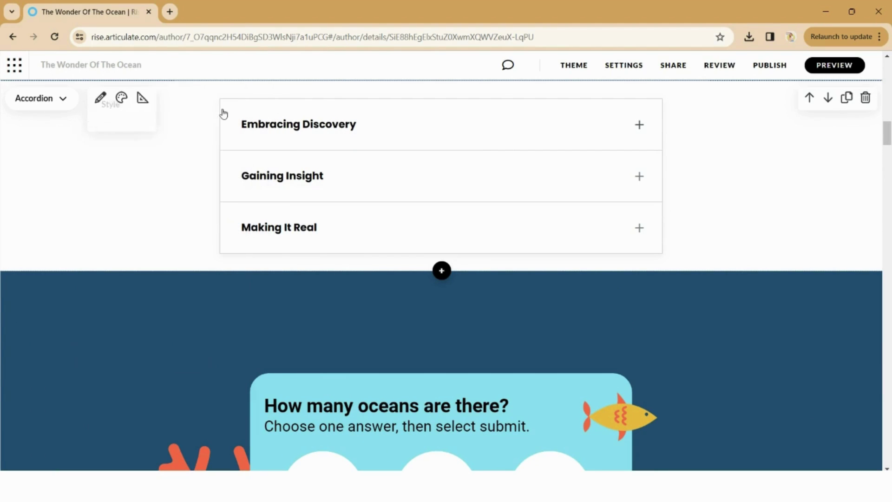
click(135, 98)
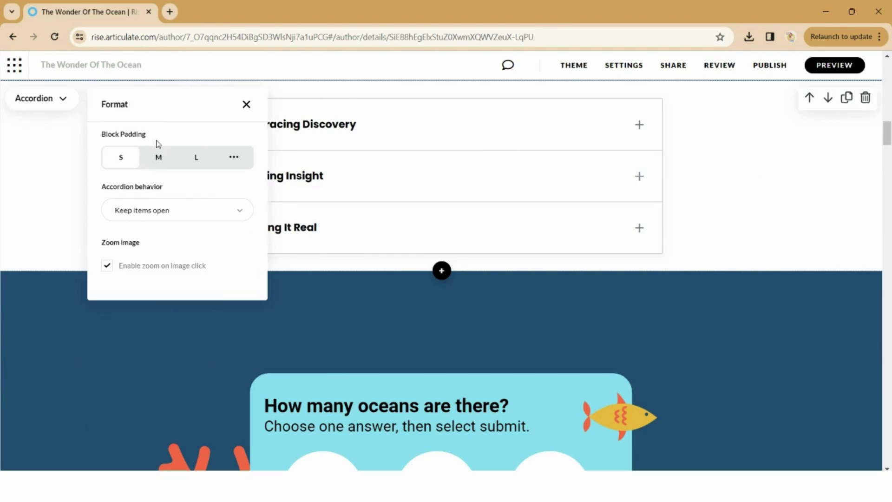
click(246, 104)
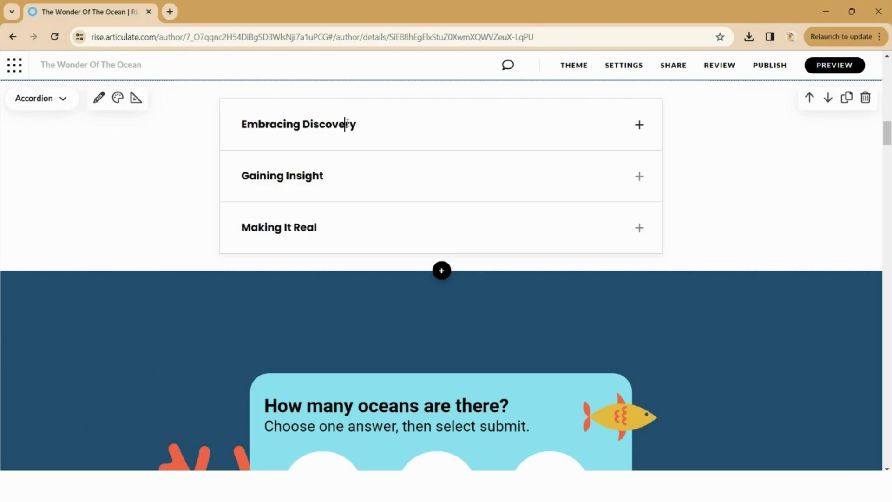
Expand and collapse the Embracing Discovery item, then bring up the accordion's item editor.
click(637, 124)
click(638, 124)
click(98, 98)
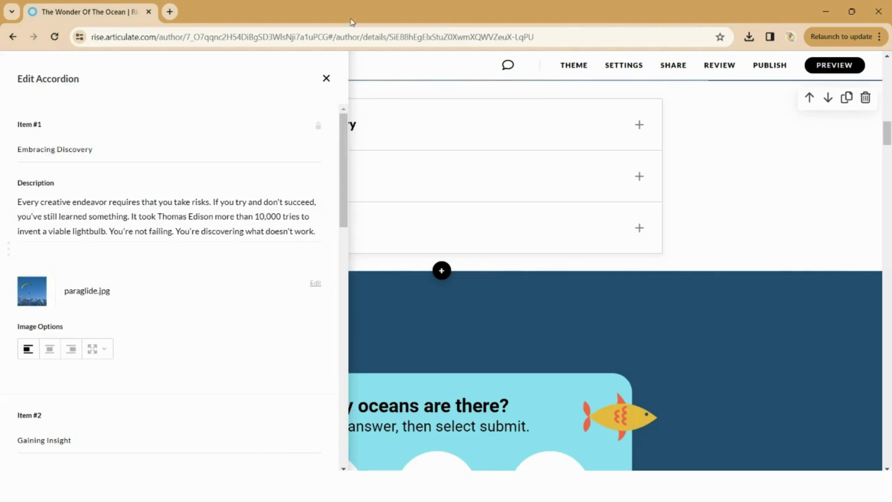
Close the item editor, check the Embracing Discovery text formatting, then collapse the item.
click(326, 78)
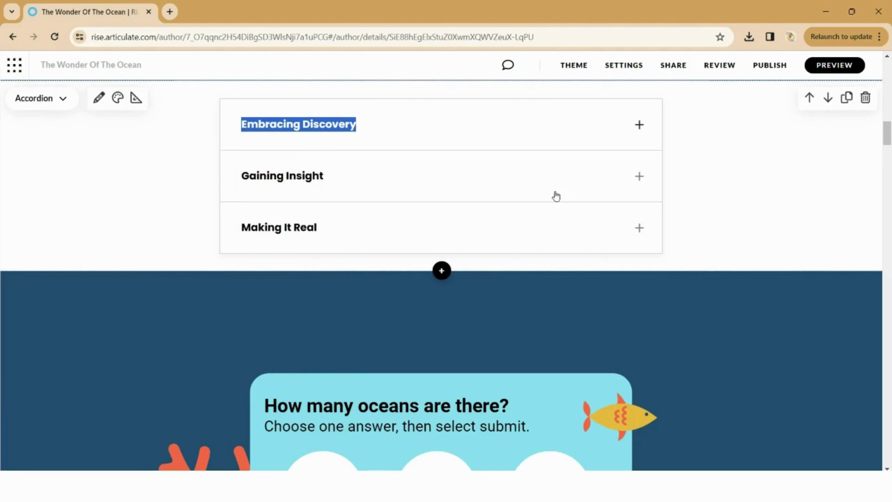
click(644, 128)
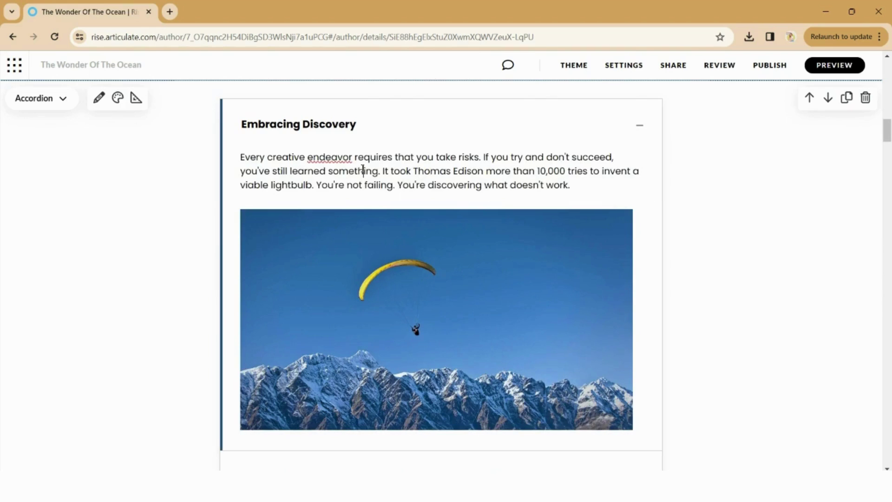
double_click(362, 160)
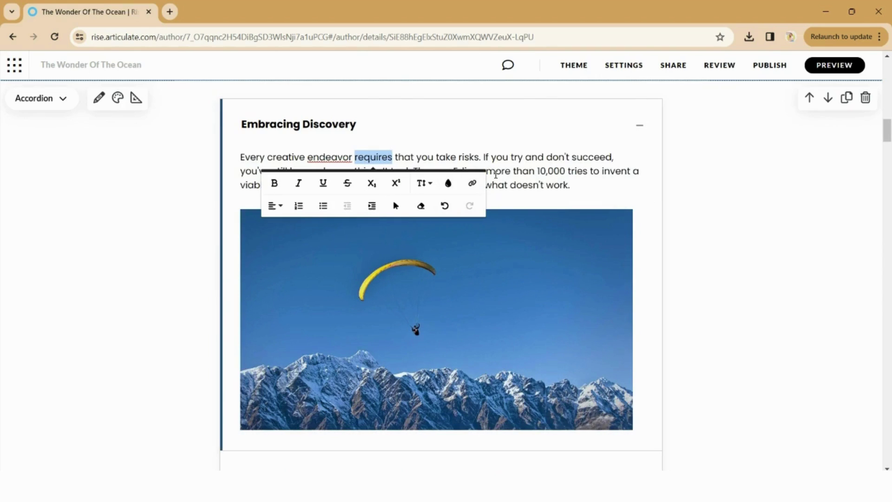
click(537, 170)
scroll(250, 166, up, 1)
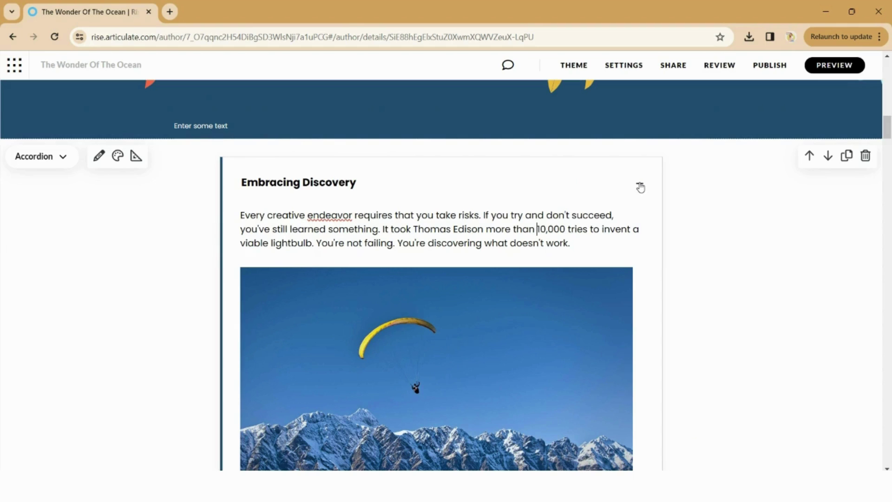
scroll(564, 185, down, 2)
scroll(563, 175, up, 2)
click(639, 185)
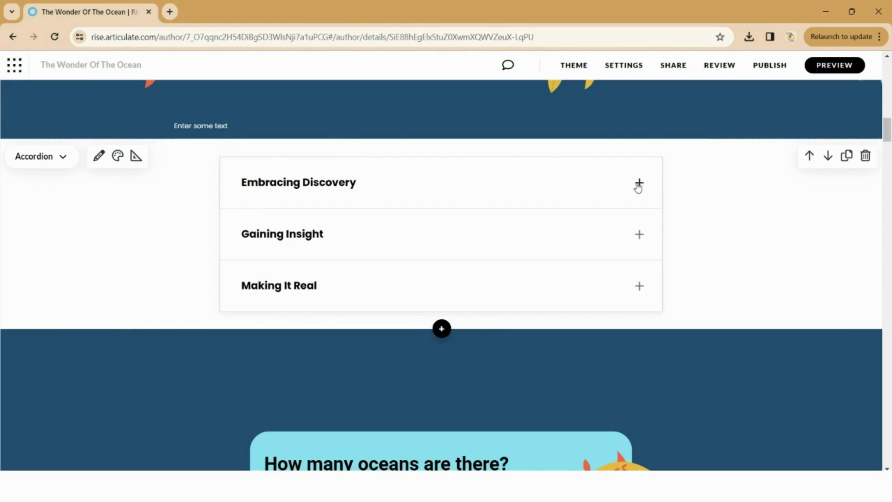
Delete the Accordion block and scroll down to the 'How many oceans are there?' quiz.
click(864, 156)
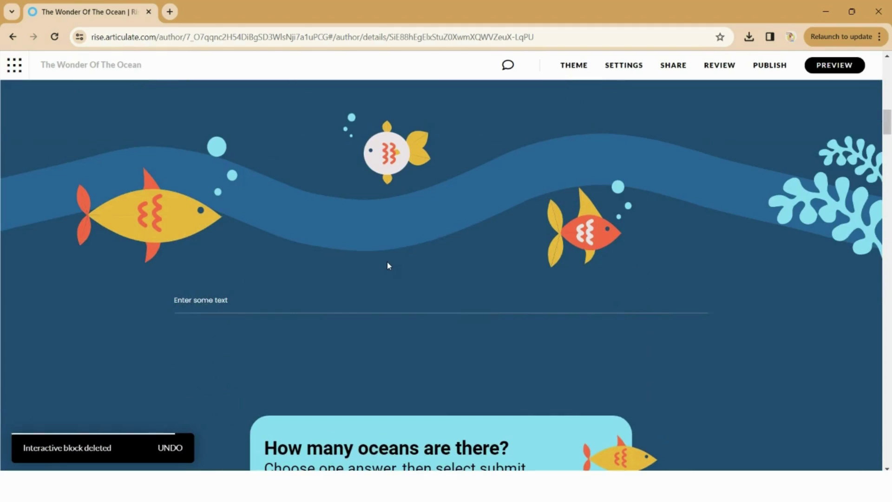
mouse_move(389, 266)
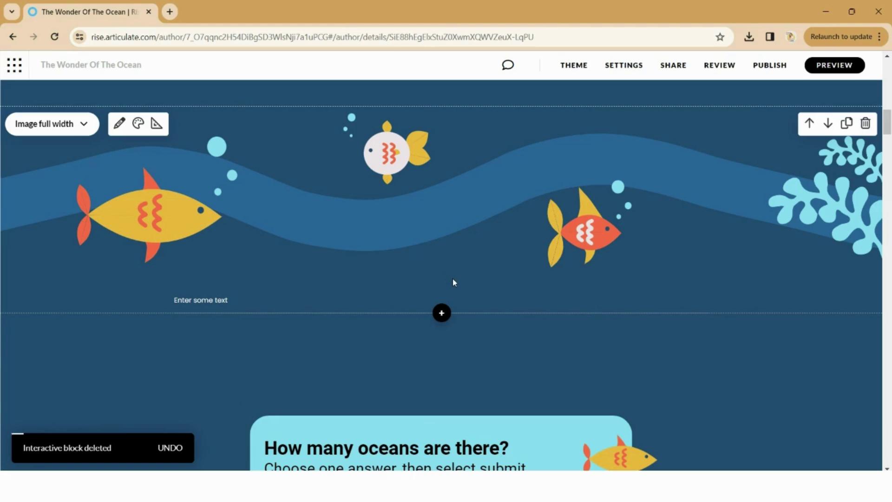
scroll(468, 285, down, 4)
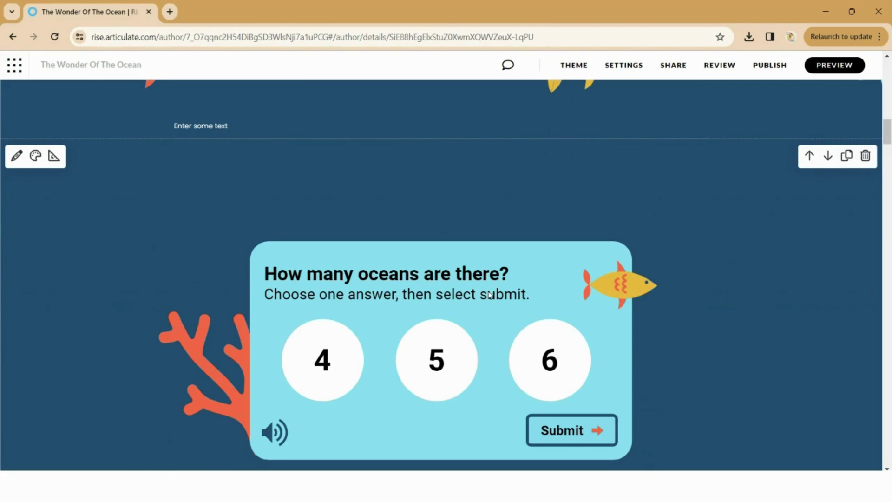
scroll(432, 231, down, 1)
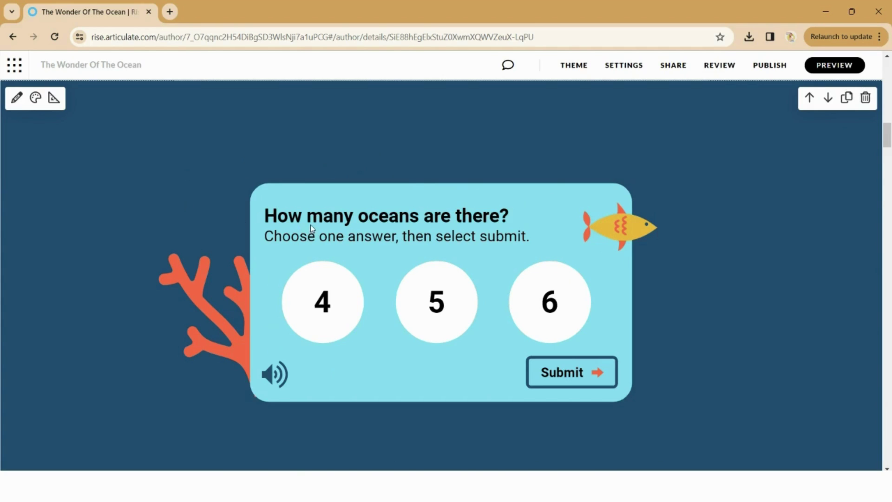
Scroll down to the jellyfish sunlight-zone depth question and switch to the Storyline window.
scroll(310, 225, down, 2)
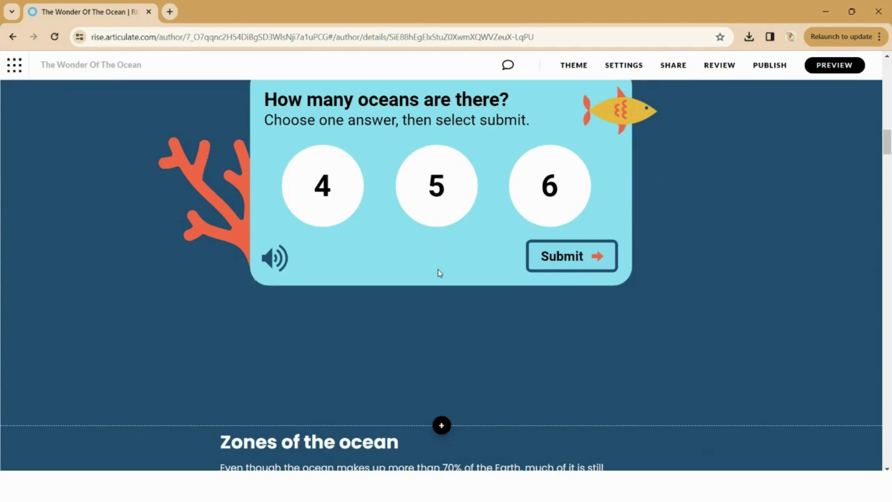
scroll(637, 328, up, 3)
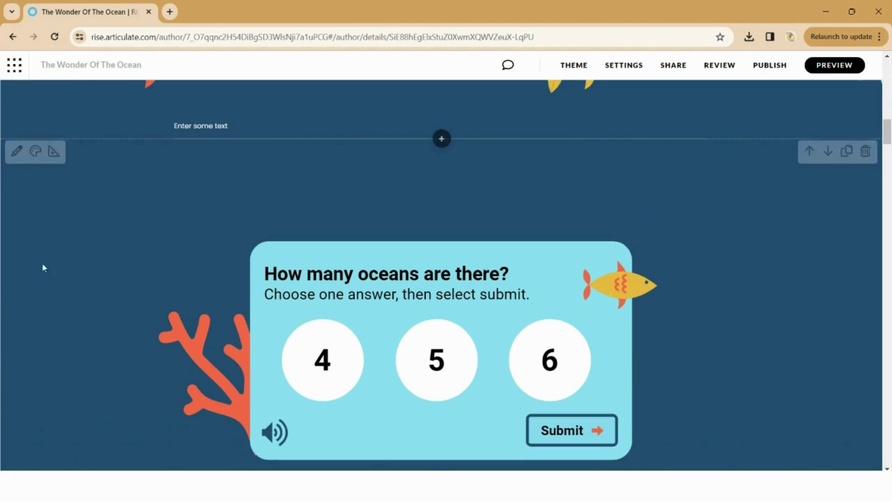
scroll(50, 302, down, 1)
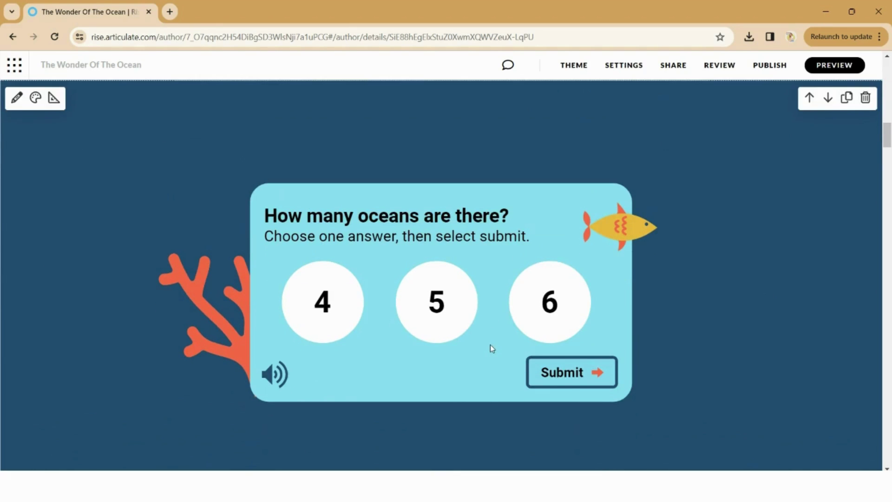
scroll(489, 342, down, 15)
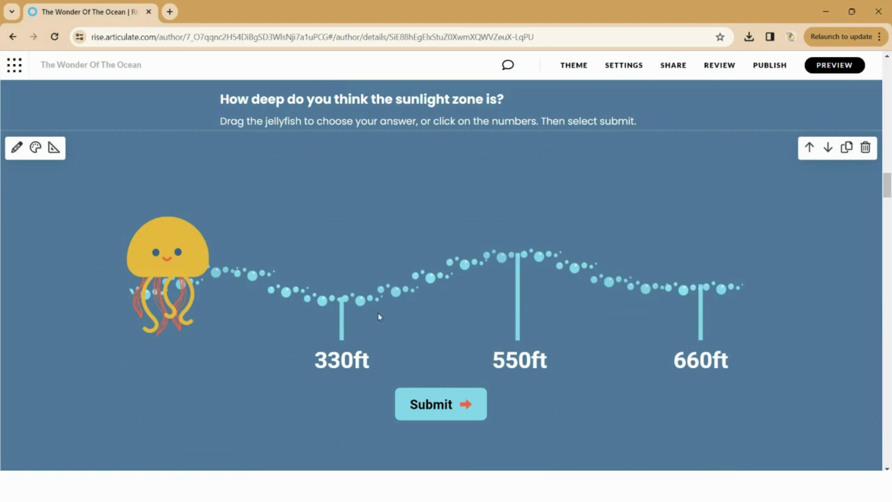
mouse_move(625, 486)
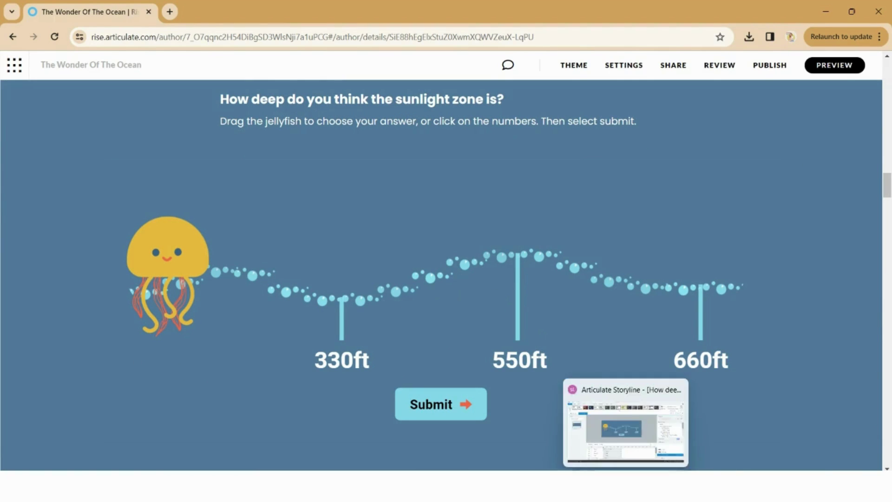
click(625, 427)
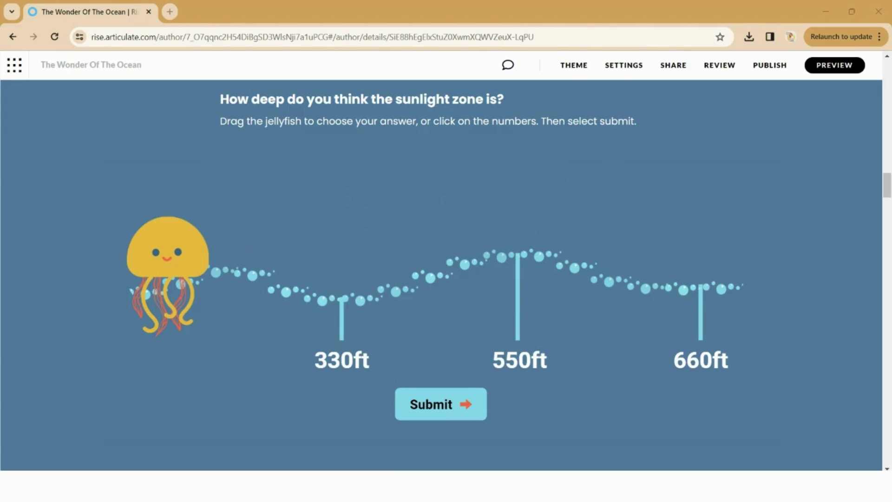
Review the Storyline slider slide, its Submit triggers and the good try/that's right layers.
scroll(210, 134, up, 1)
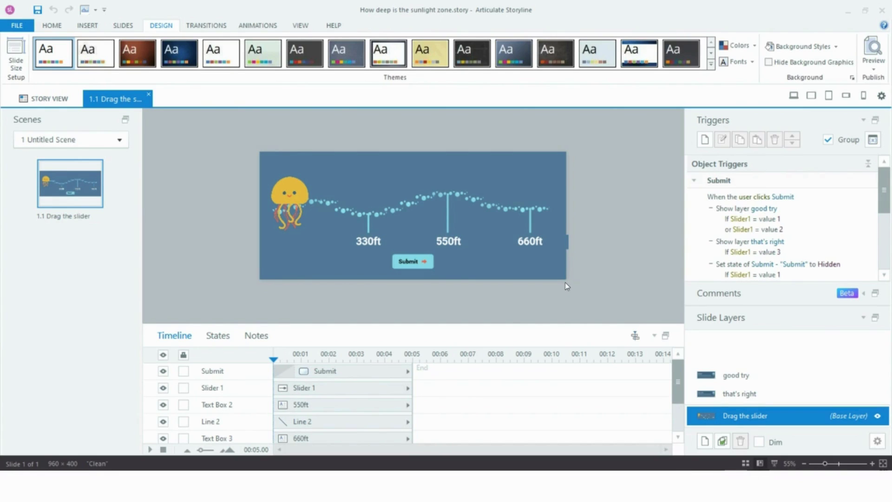
click(470, 420)
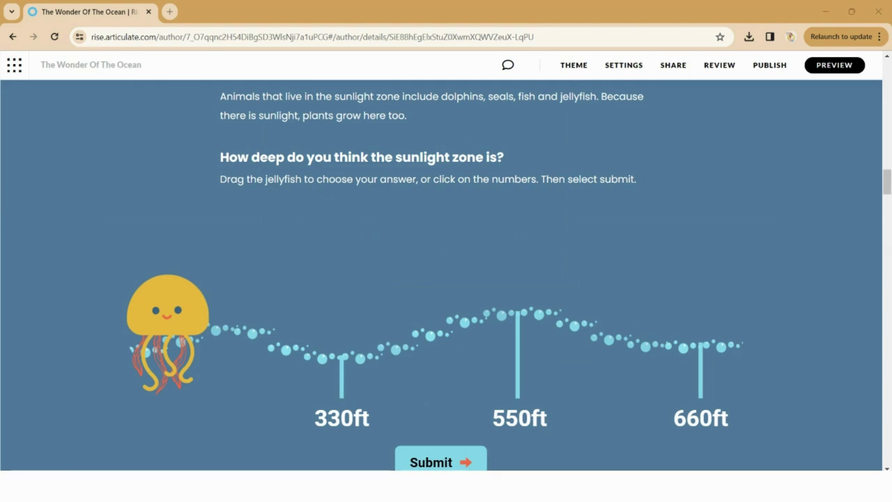
scroll(411, 253, up, 20)
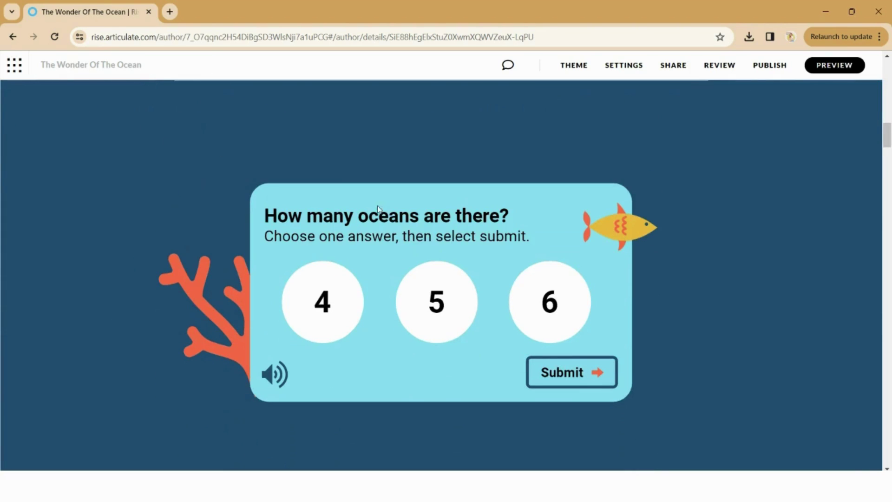
mouse_move(603, 285)
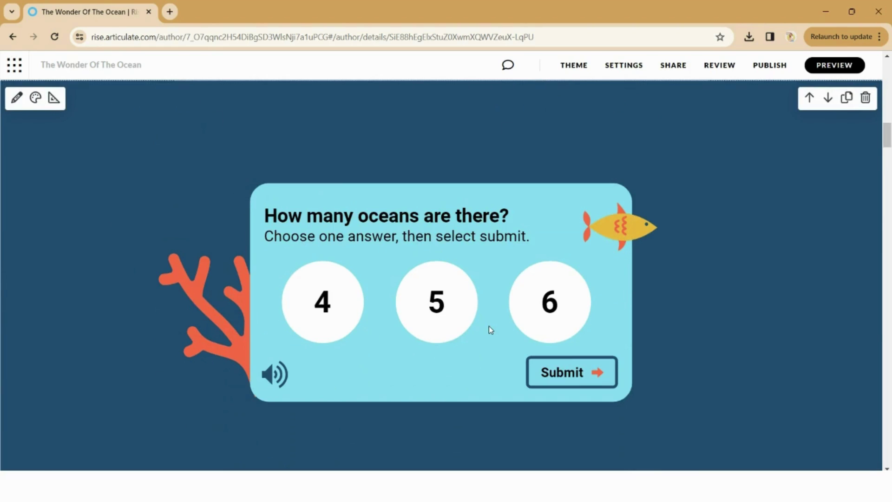
scroll(414, 238, down, 10)
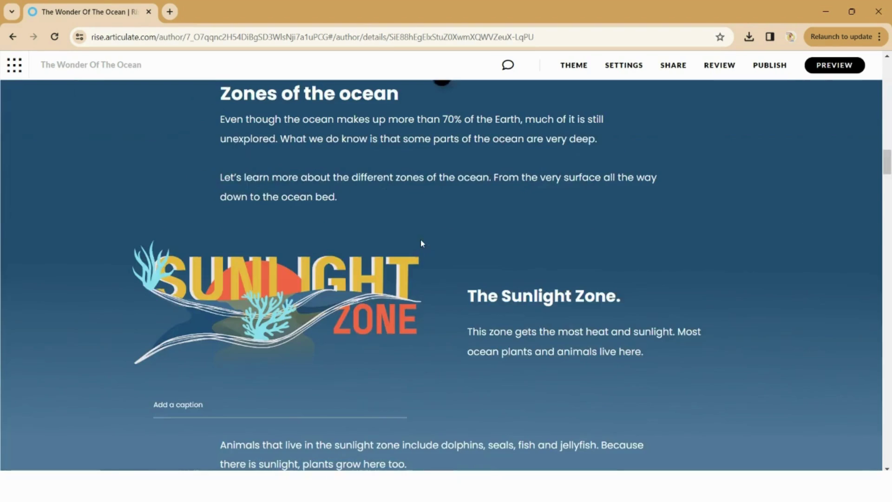
scroll(410, 226, up, 1)
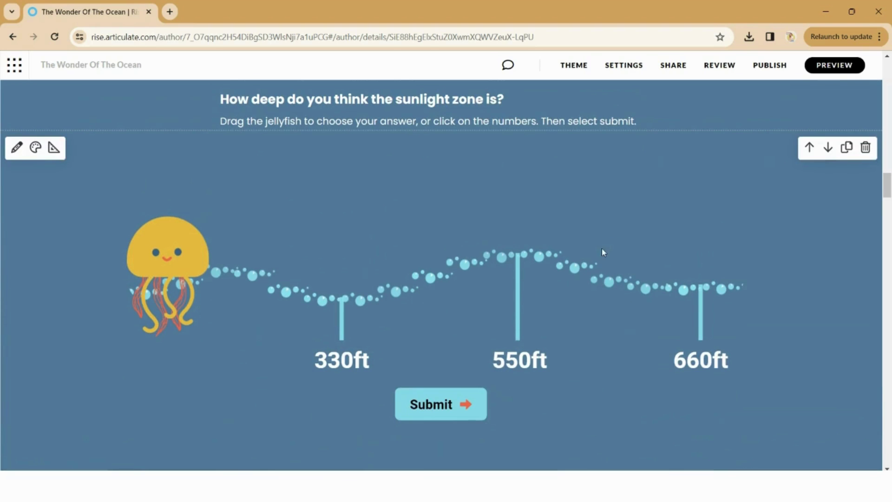
scroll(587, 264, up, 10)
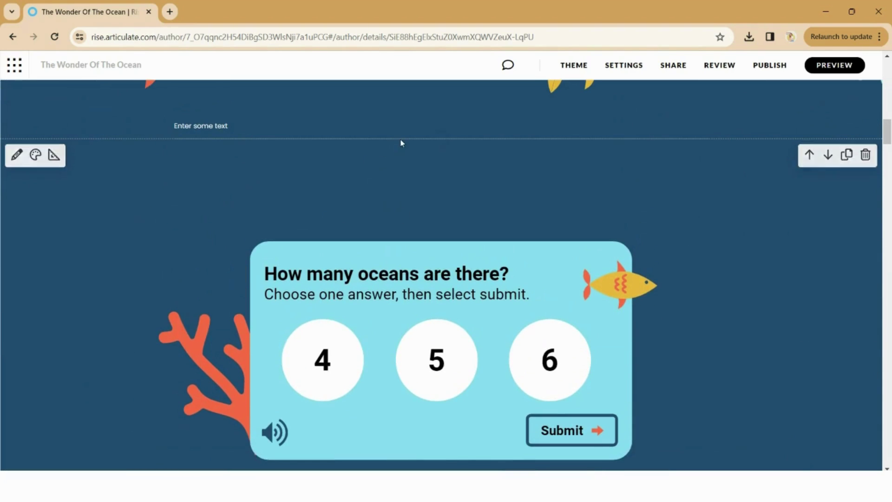
scroll(402, 141, down, 5)
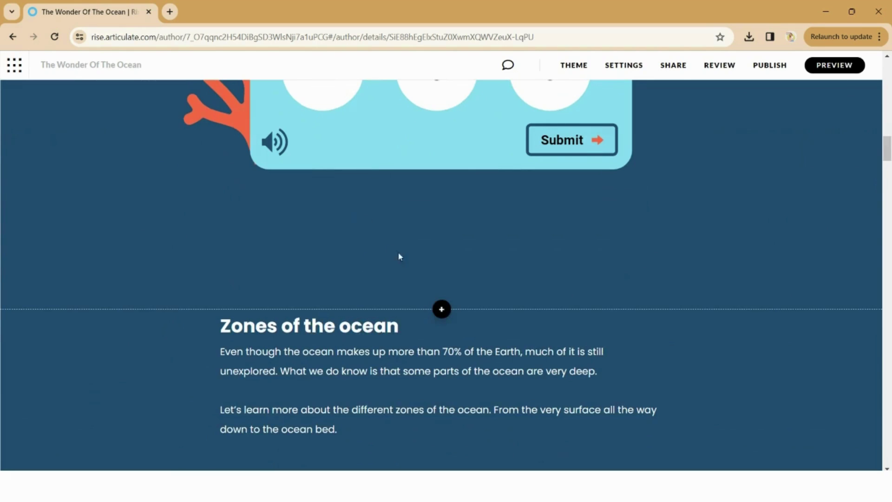
scroll(407, 258, up, 3)
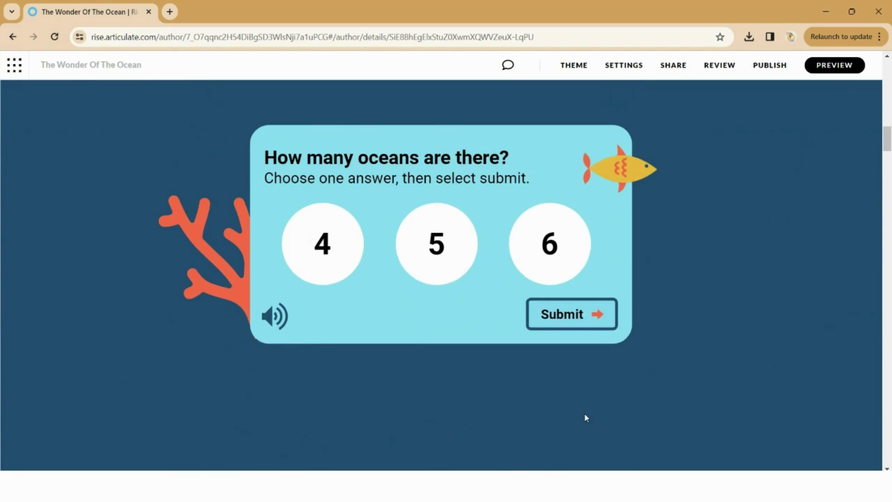
scroll(585, 416, up, 3)
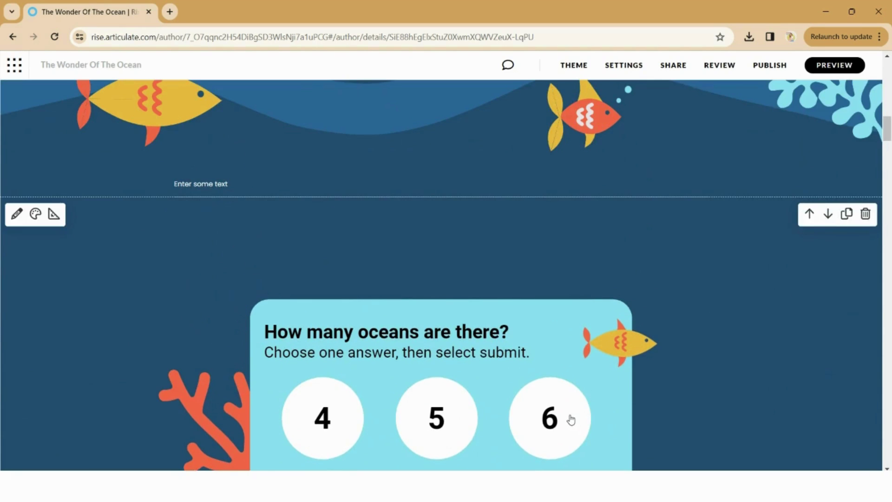
scroll(570, 420, up, 3)
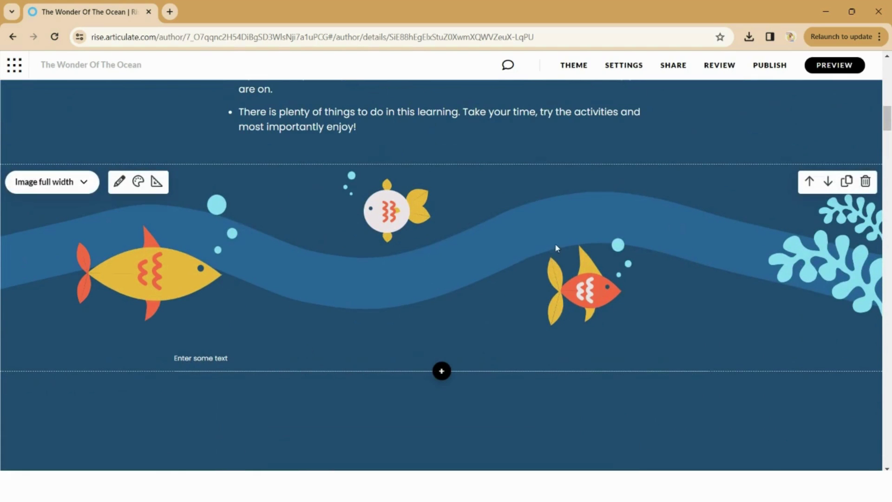
scroll(472, 228, down, 10)
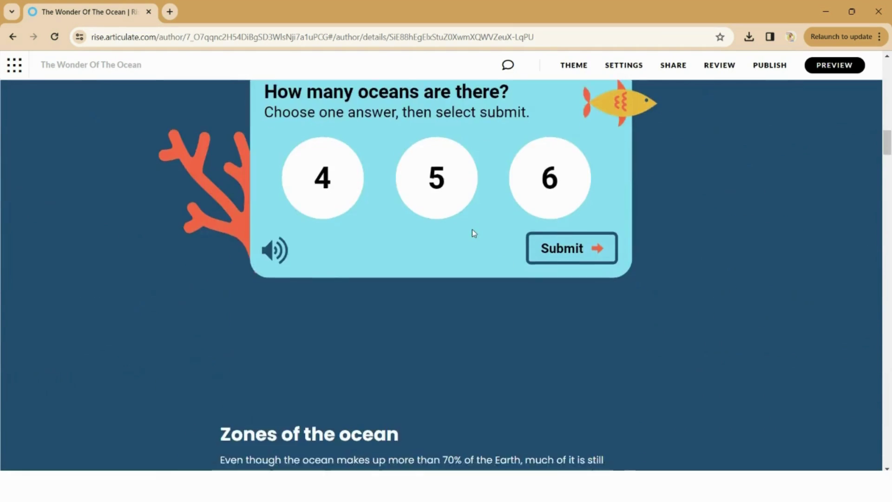
scroll(364, 365, up, 5)
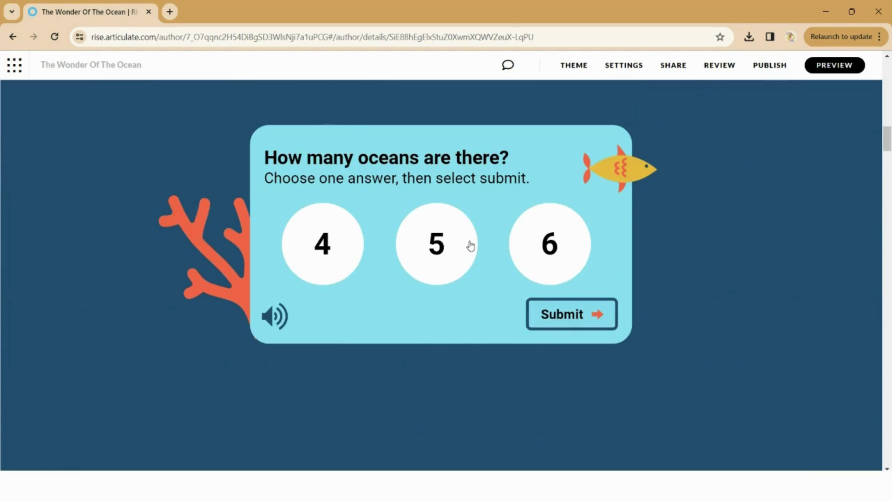
scroll(470, 246, down, 7)
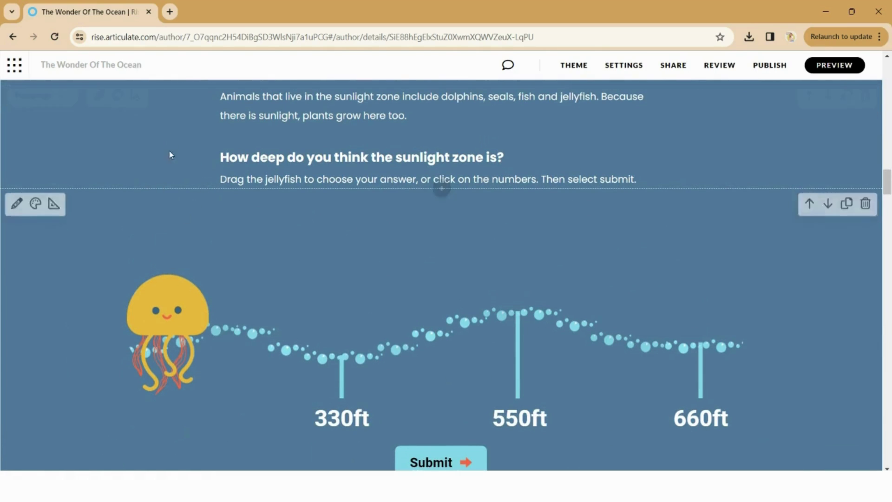
scroll(419, 274, down, 5)
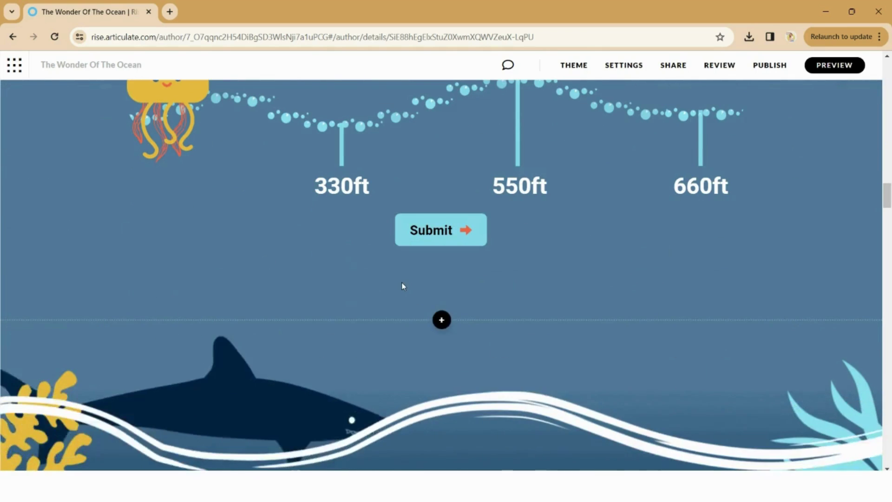
scroll(399, 288, up, 4)
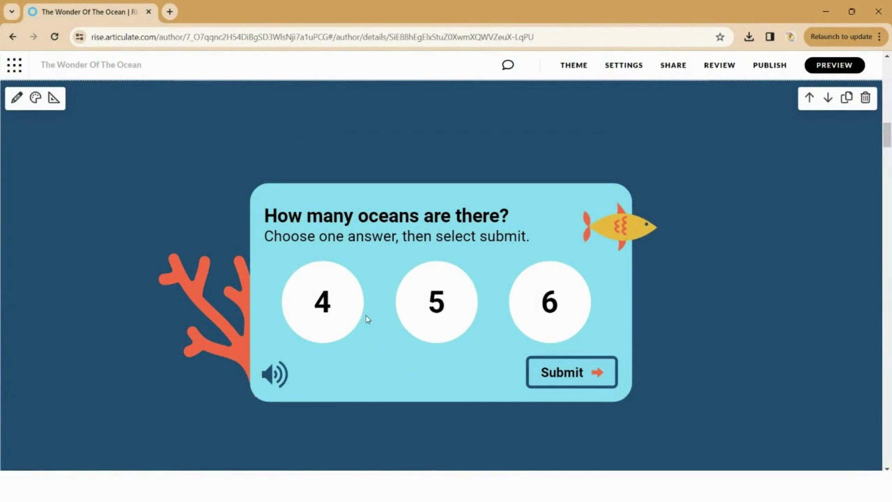
scroll(215, 290, up, 3)
scroll(186, 251, up, 1)
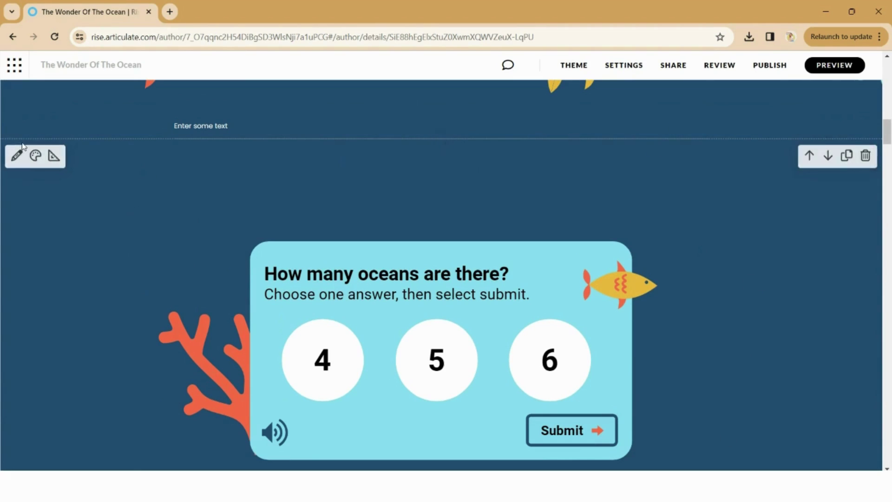
Check the ocean-count and jellyfish blocks' Style colours unchanged, then return to the Rise course.
click(44, 162)
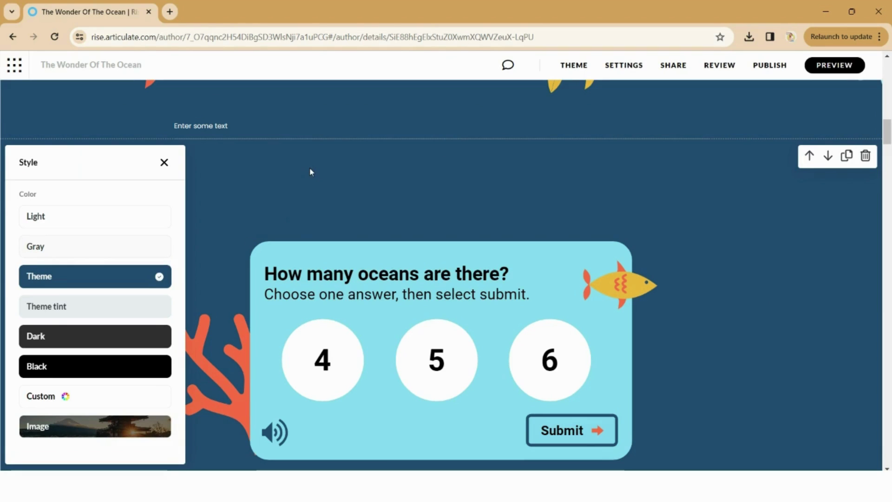
click(165, 163)
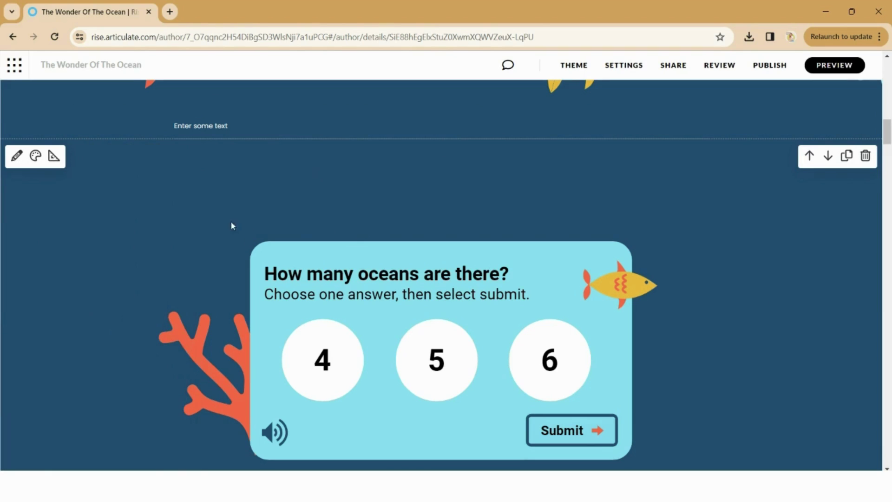
scroll(266, 211, down, 15)
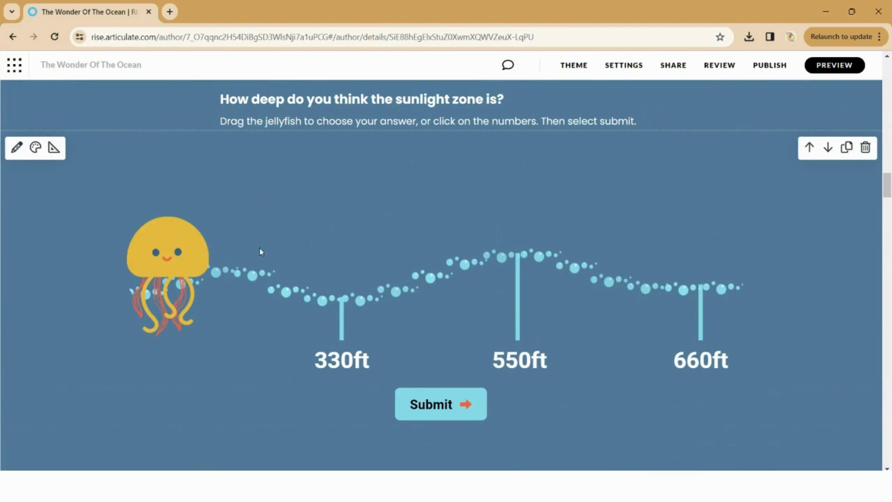
click(36, 147)
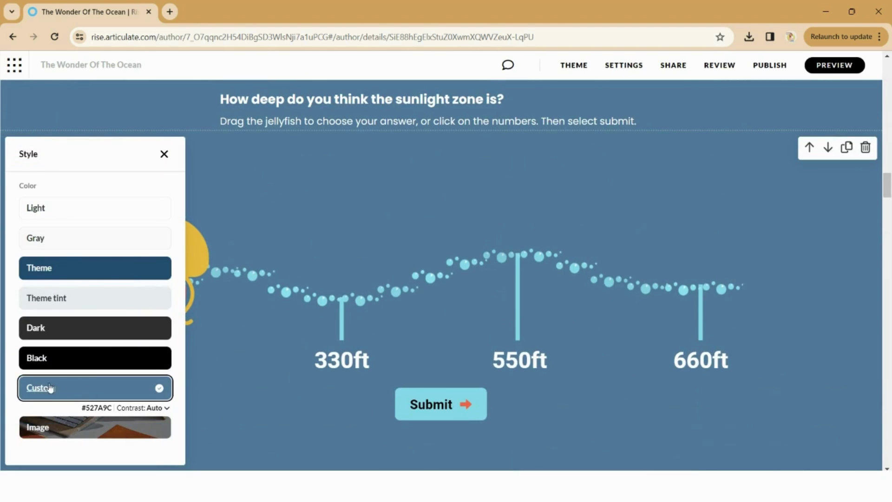
click(365, 152)
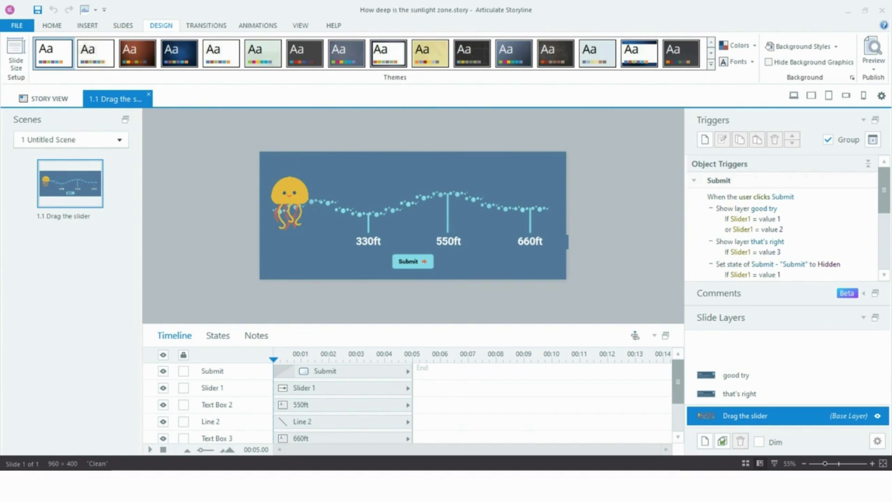
mouse_move(474, 486)
click(473, 418)
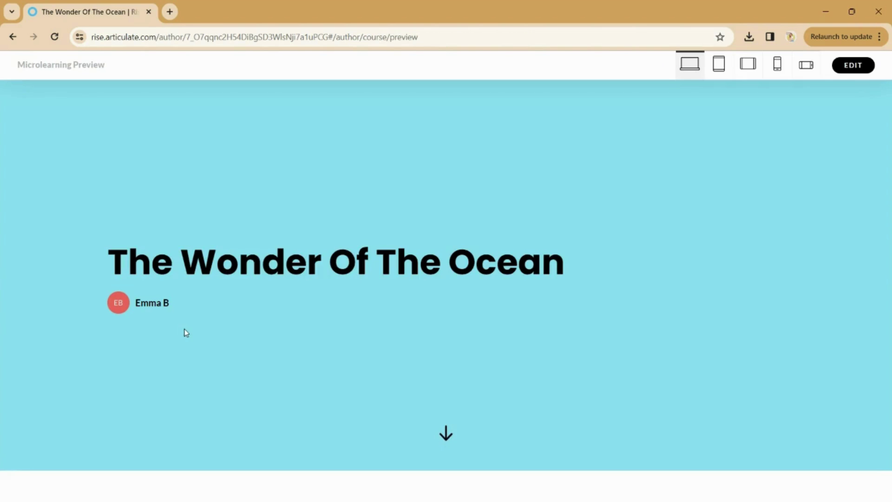
Switch the preview to tablet landscape and scroll through the start of the course.
click(750, 69)
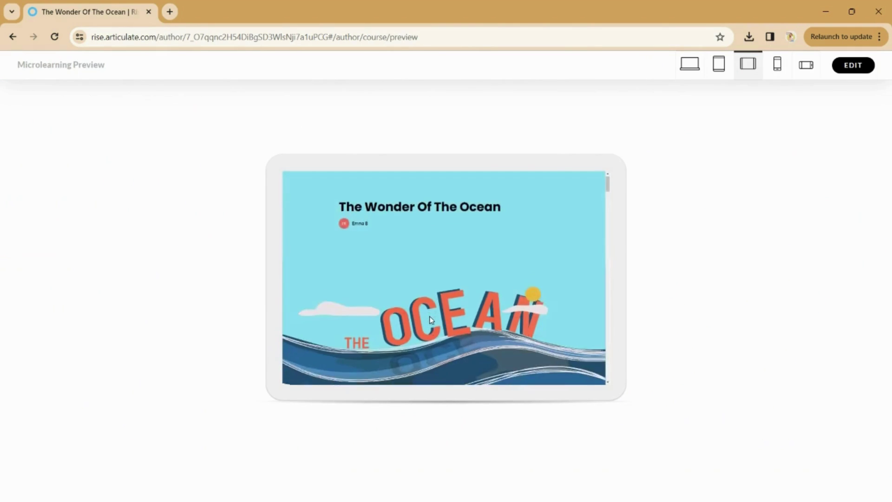
scroll(431, 319, down, 10)
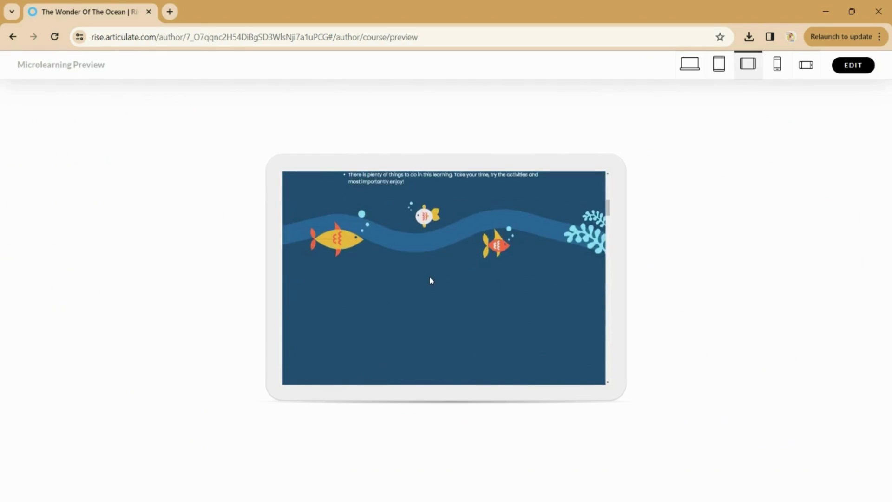
scroll(430, 277, down, 1)
scroll(428, 276, up, 1)
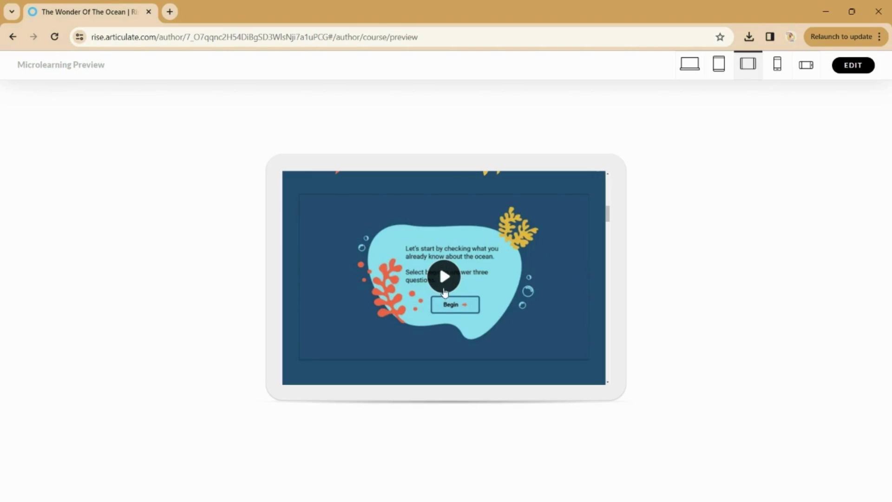
Play the embedded quiz intro and scroll on to the Twilight Zone pressure question.
click(444, 281)
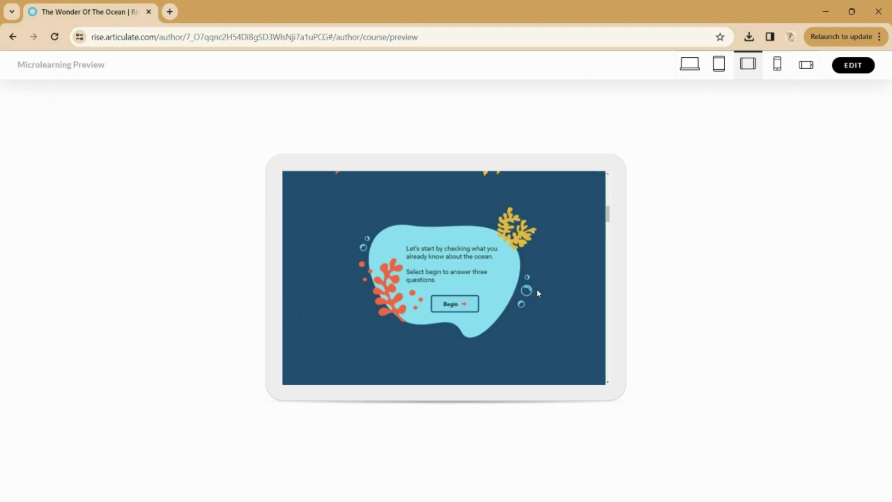
scroll(539, 294, down, 1)
scroll(548, 319, up, 2)
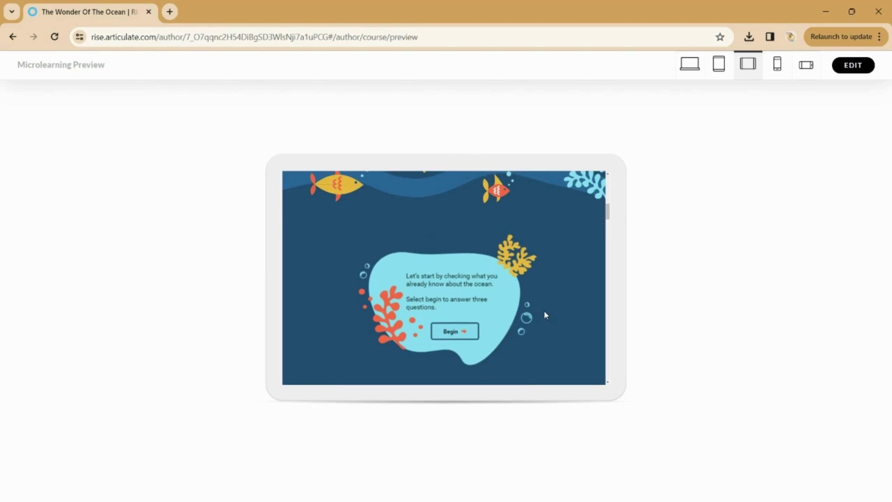
scroll(553, 327, down, 1)
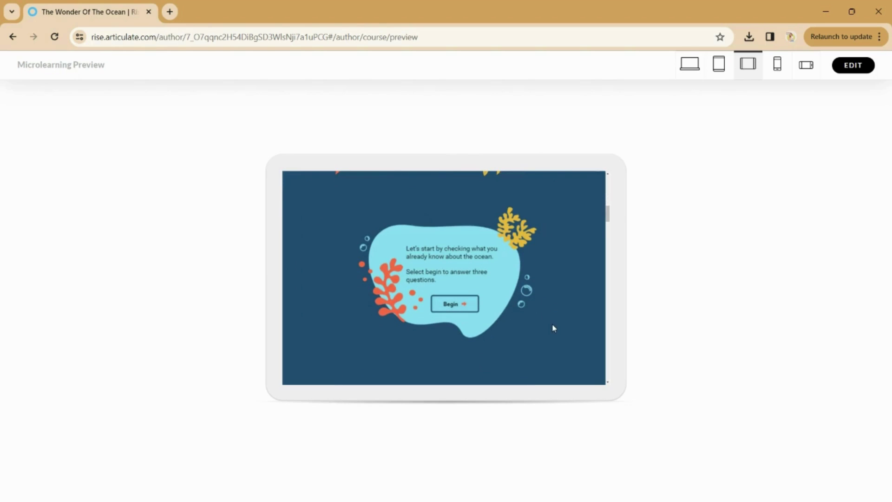
scroll(445, 243, down, 10)
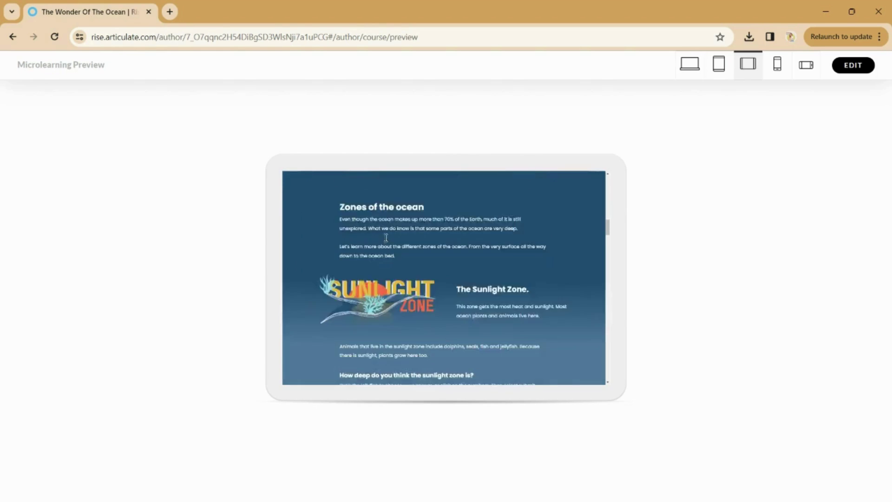
scroll(385, 238, down, 1)
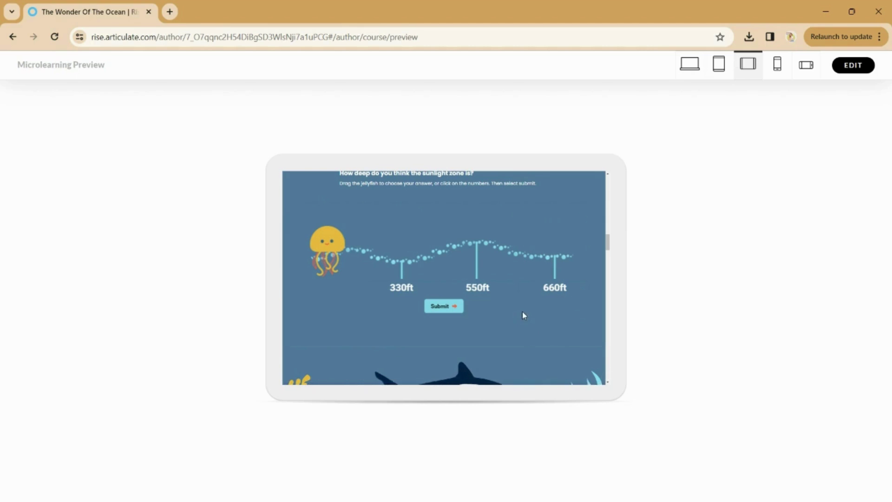
scroll(524, 316, down, 15)
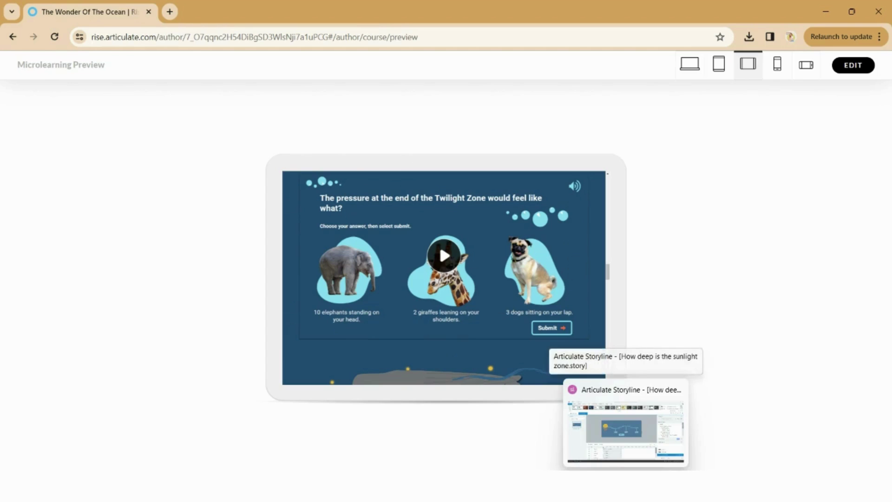
In Storyline, browse Player Properties features and show Colors & Effects: Custom colours, Lato fonts.
click(622, 420)
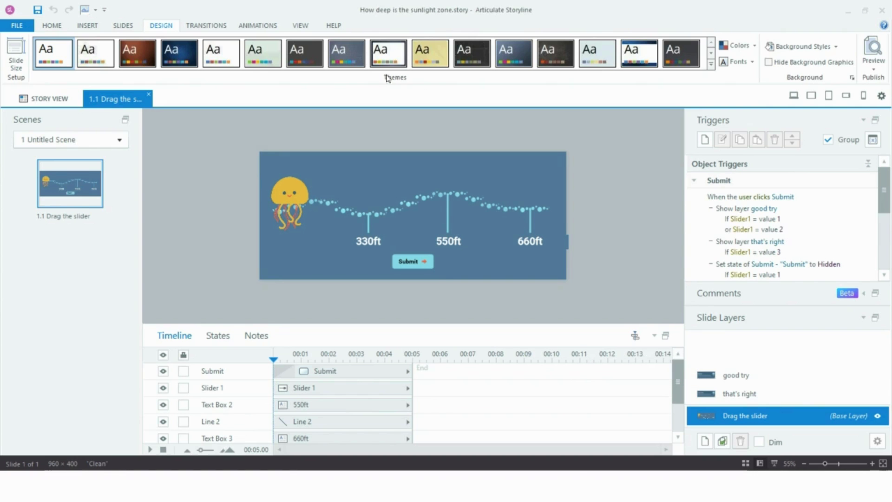
click(51, 26)
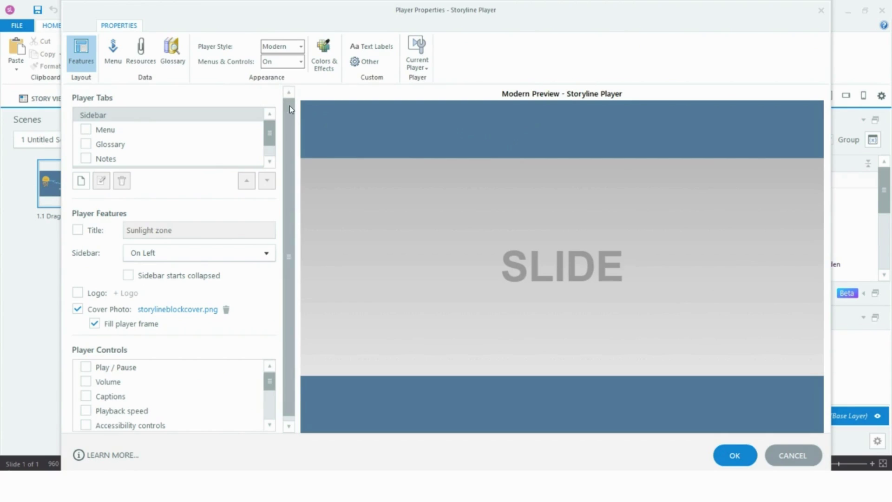
scroll(288, 137, down, 1)
scroll(289, 137, up, 1)
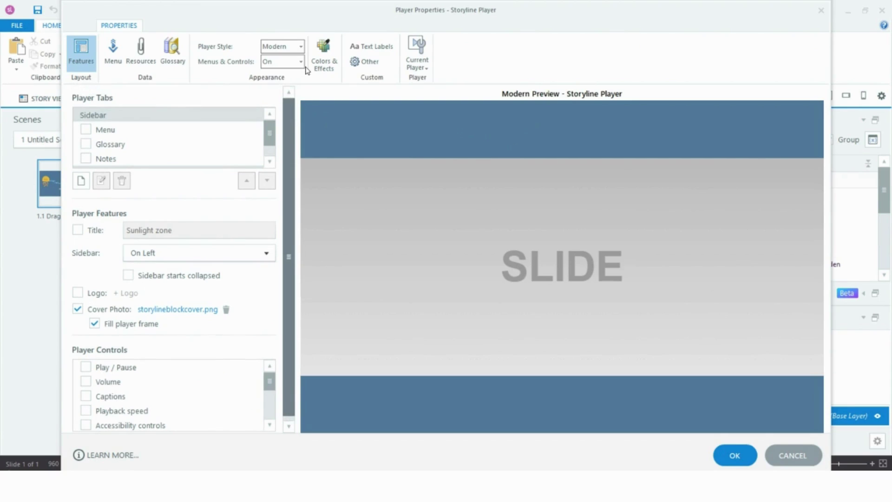
scroll(122, 381, down, 5)
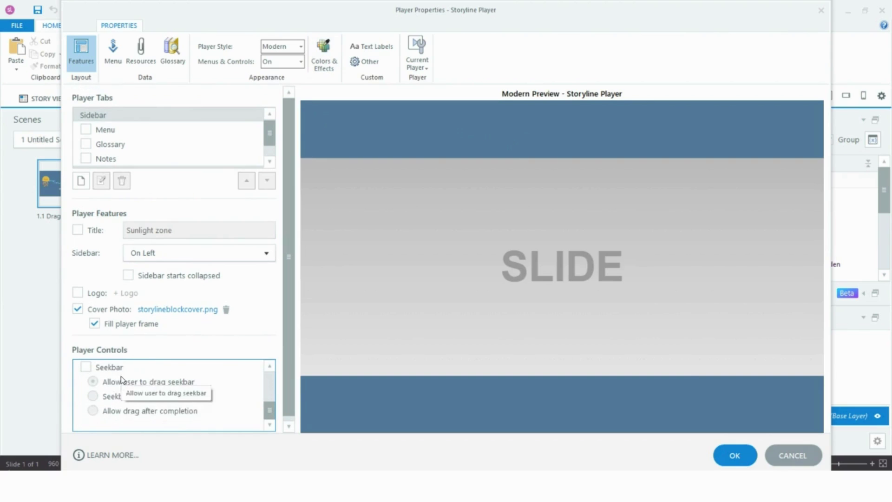
scroll(180, 407, up, 5)
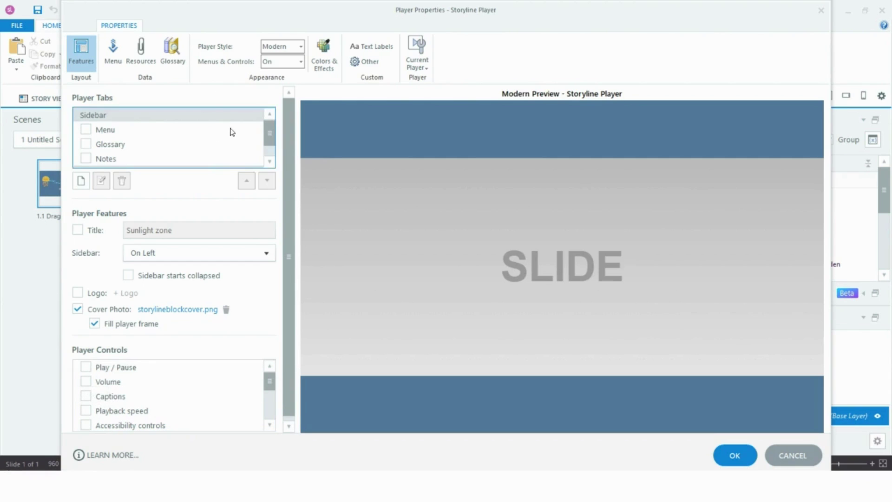
mouse_move(270, 131)
mouse_down()
mouse_move(267, 143)
mouse_move(279, 122)
mouse_up()
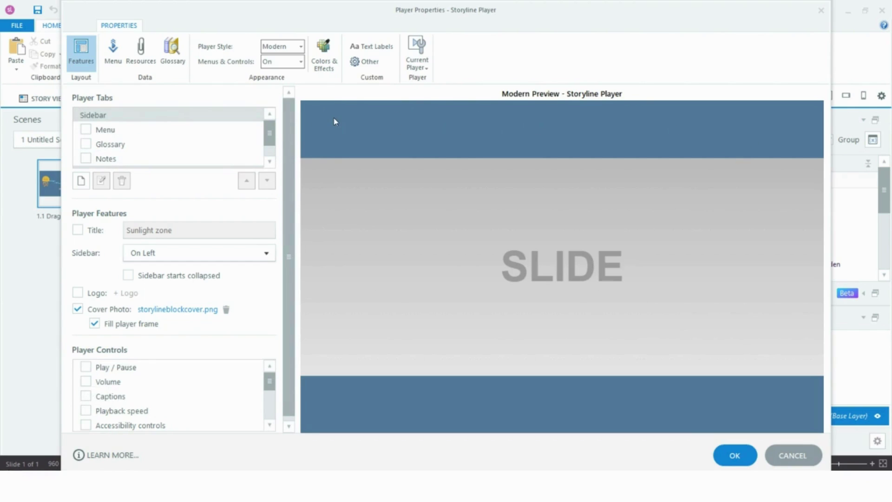
click(324, 59)
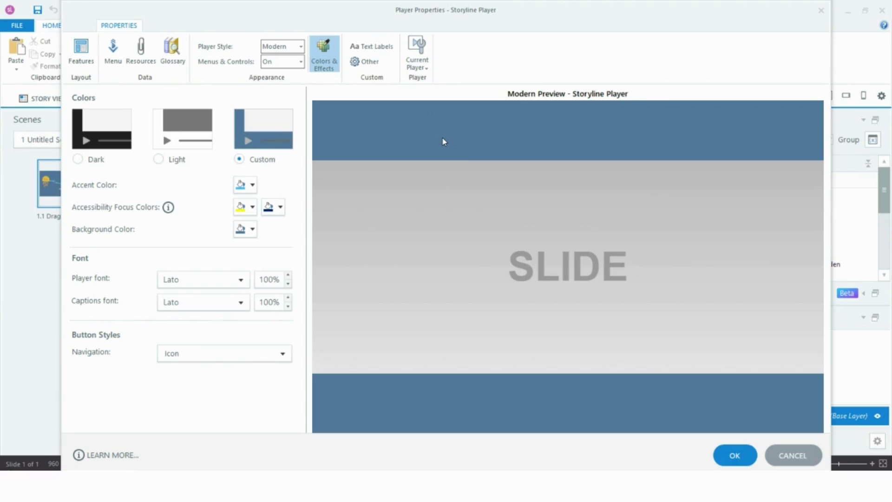
Return to the player Features settings showing the left sidebar and storylineblockcover.png cover photo.
click(81, 56)
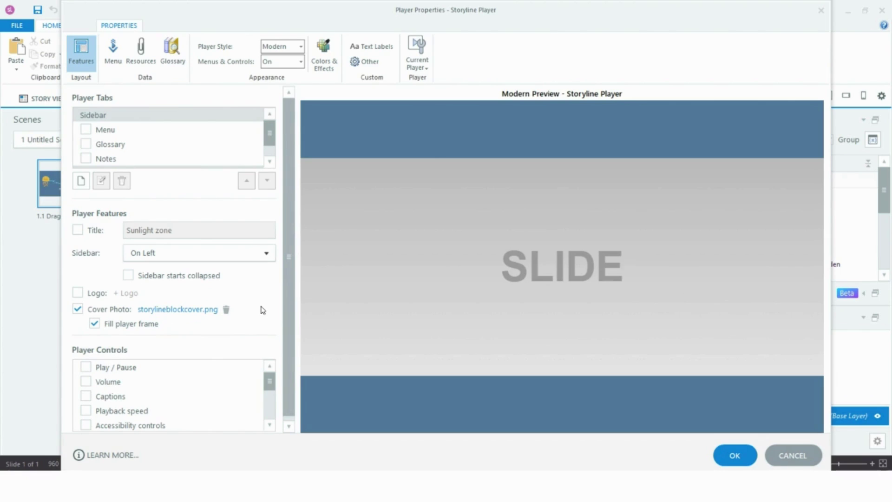
Remove storylineblockcover.png as the player's cover photo without choosing a replacement image.
click(226, 309)
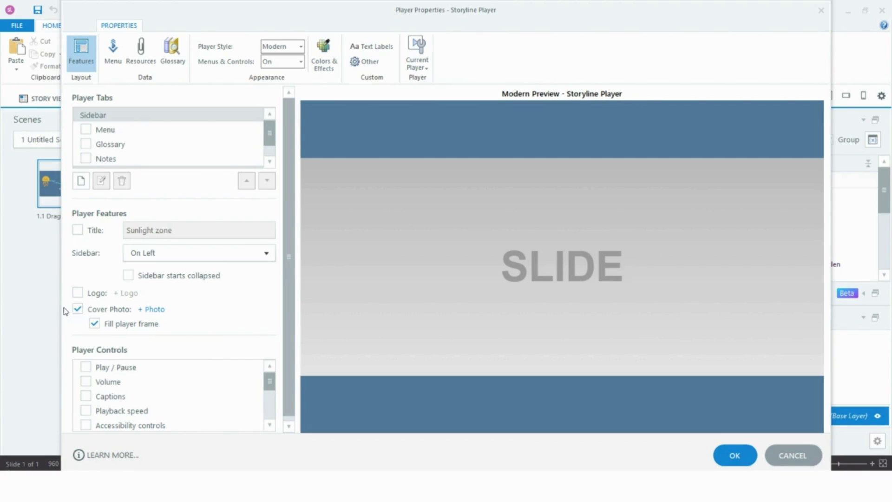
click(156, 311)
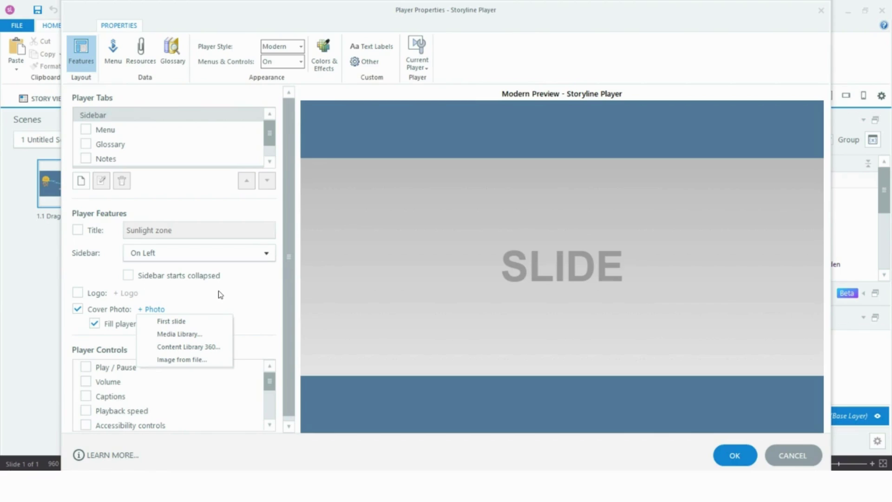
click(225, 297)
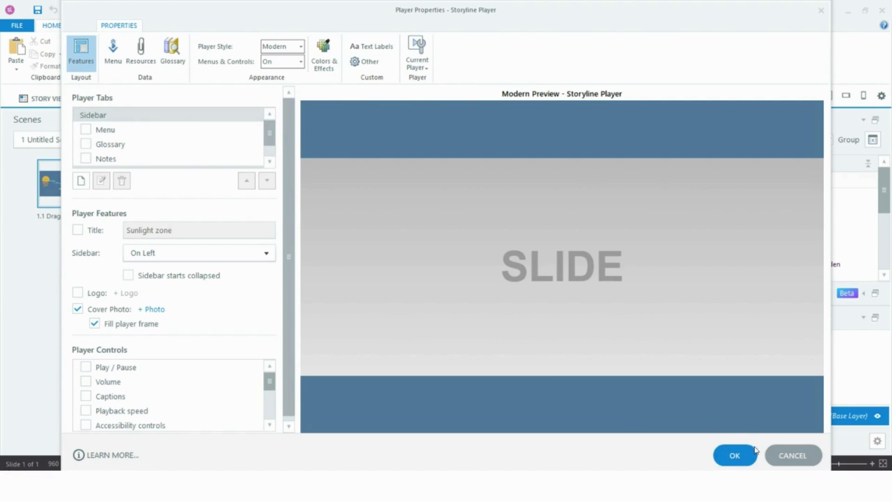
Accept the Player Properties and bring the Rise course preview to the front.
click(738, 454)
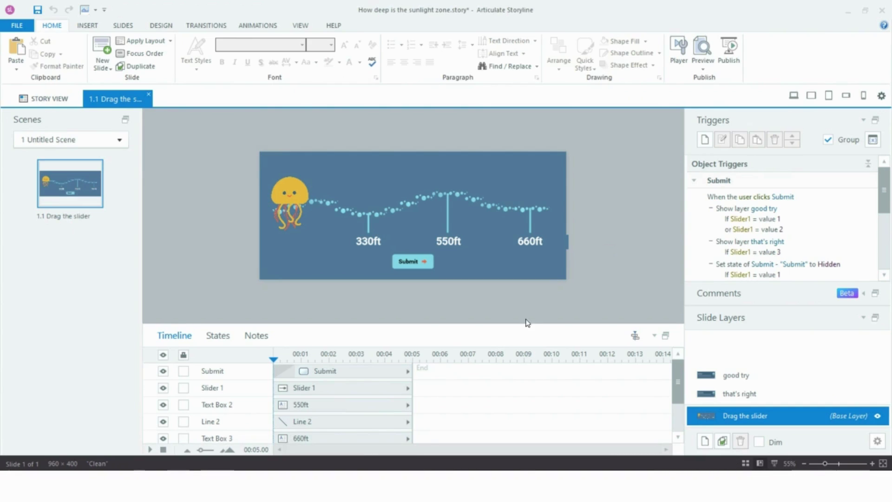
mouse_move(472, 485)
click(472, 428)
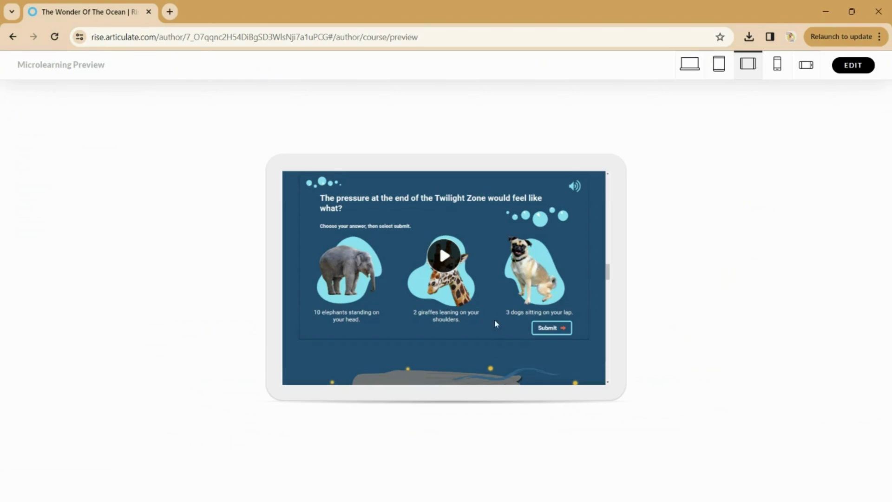
Answer the sunlight zone depth question with 550ft in the tablet preview.
scroll(485, 312, up, 1)
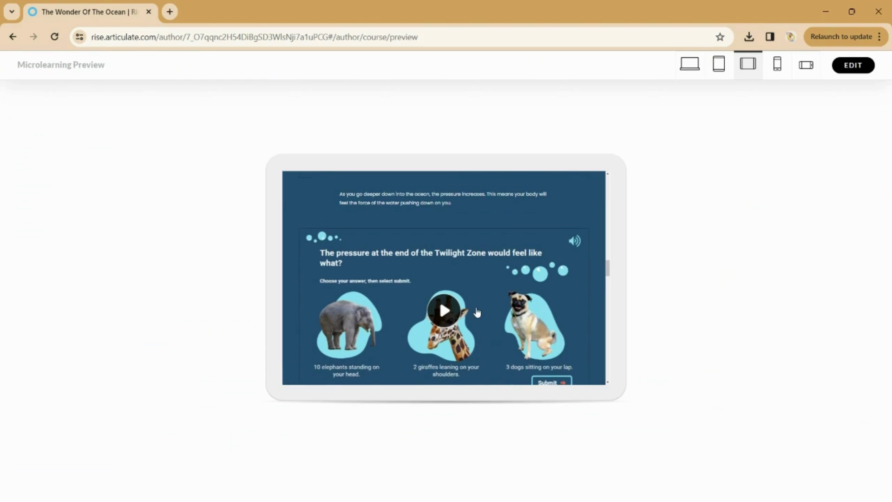
scroll(479, 313, down, 1)
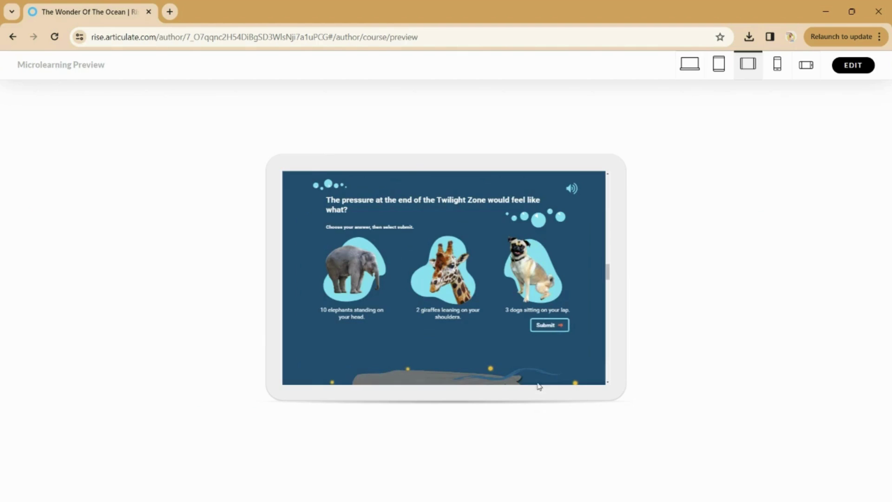
scroll(423, 356, up, 2)
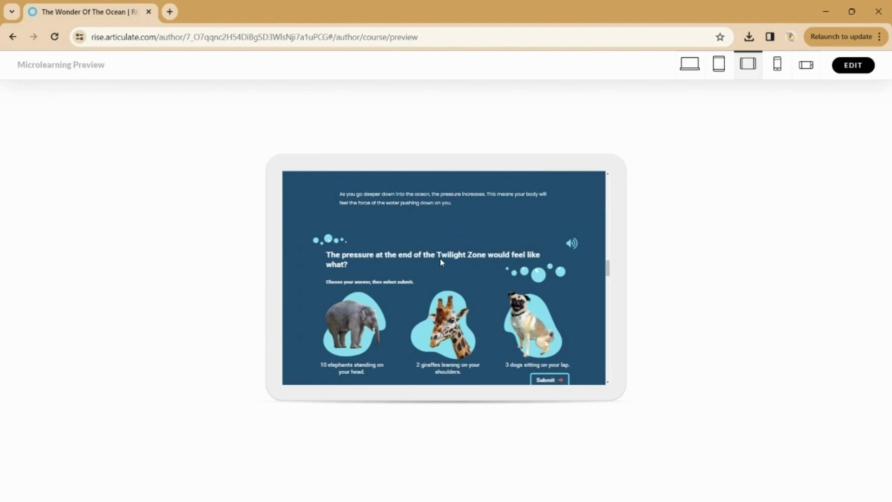
scroll(440, 262, up, 10)
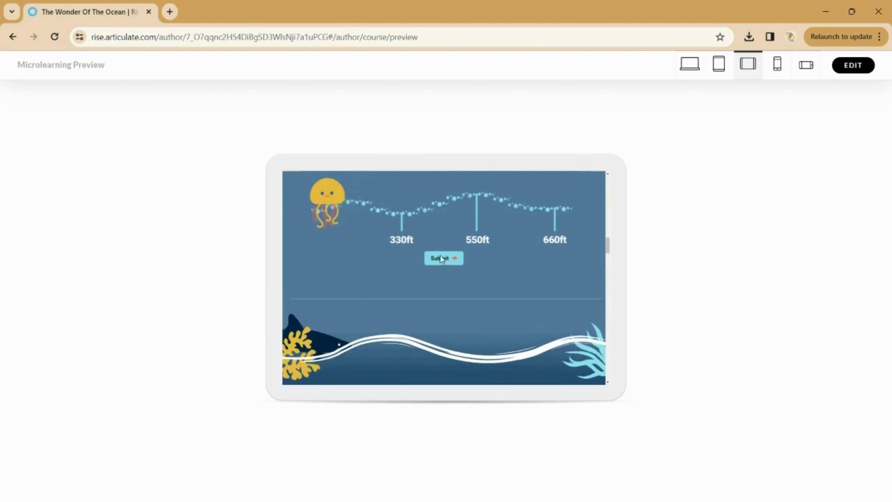
click(477, 251)
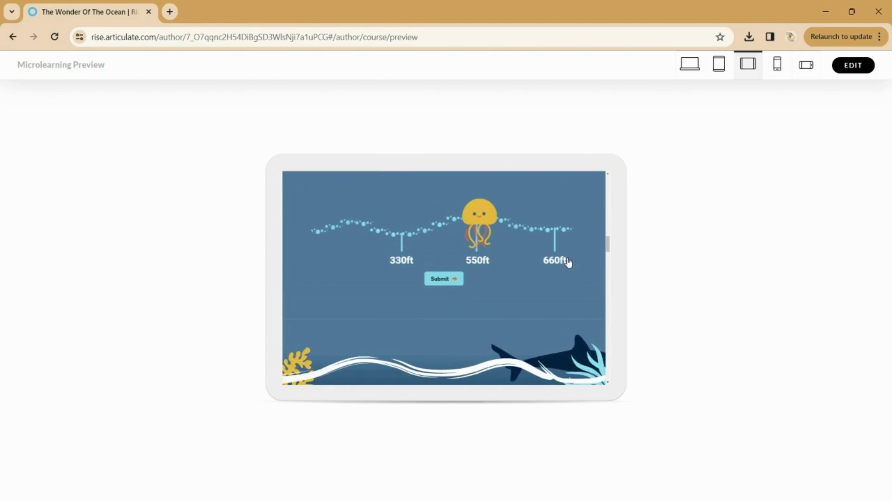
scroll(494, 258, up, 6)
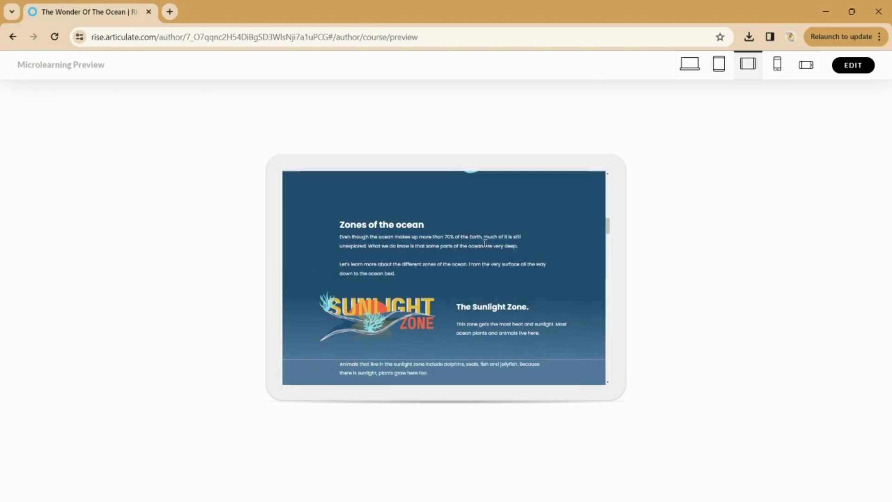
Preview in Mobile Portrait, scrolling down to the Twilight Zone pressure text and embedded quiz.
click(774, 67)
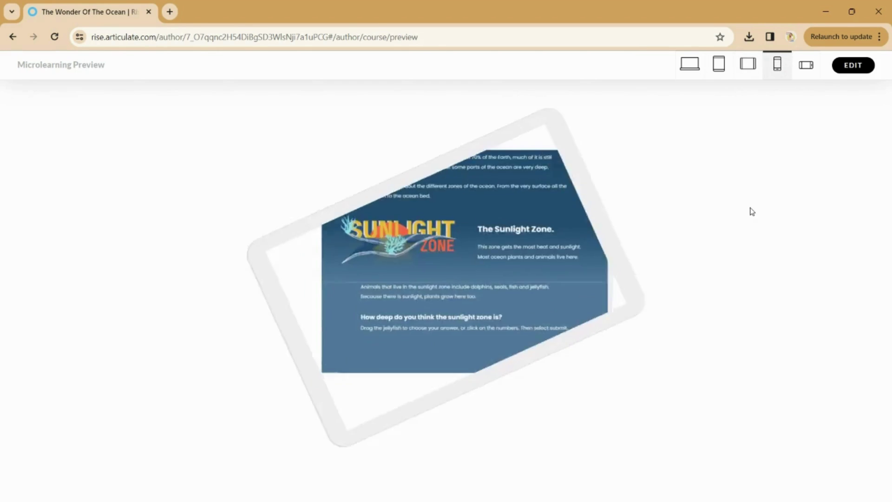
scroll(469, 278, down, 4)
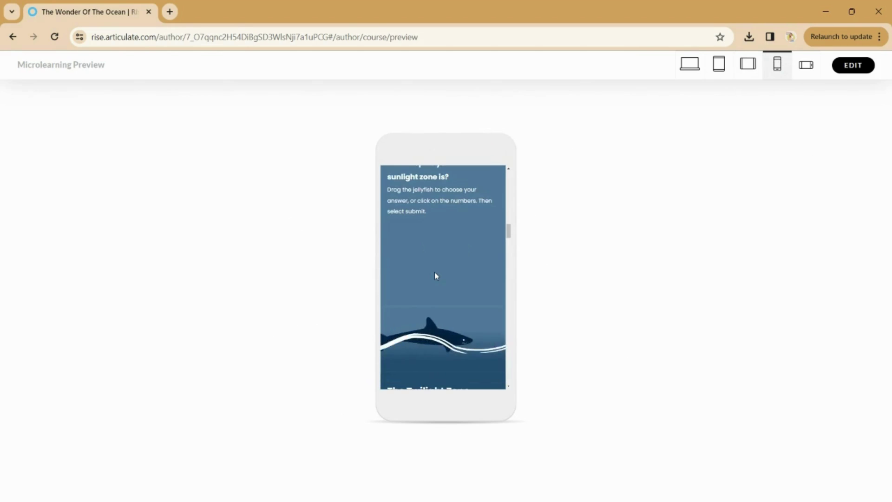
scroll(435, 273, down, 10)
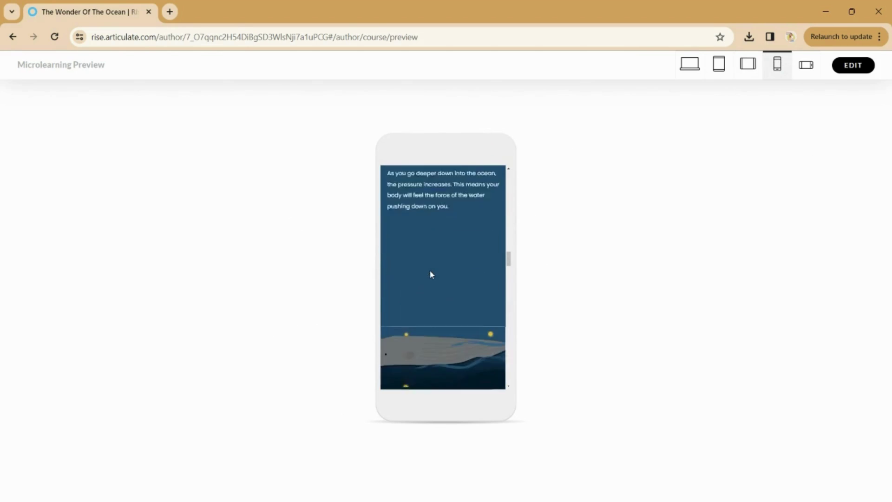
scroll(432, 272, down, 1)
scroll(432, 269, up, 1)
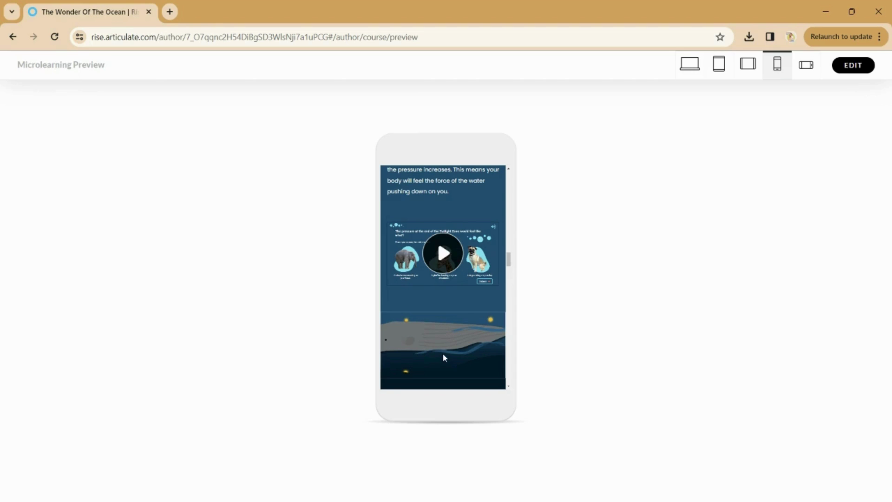
scroll(469, 305, up, 5)
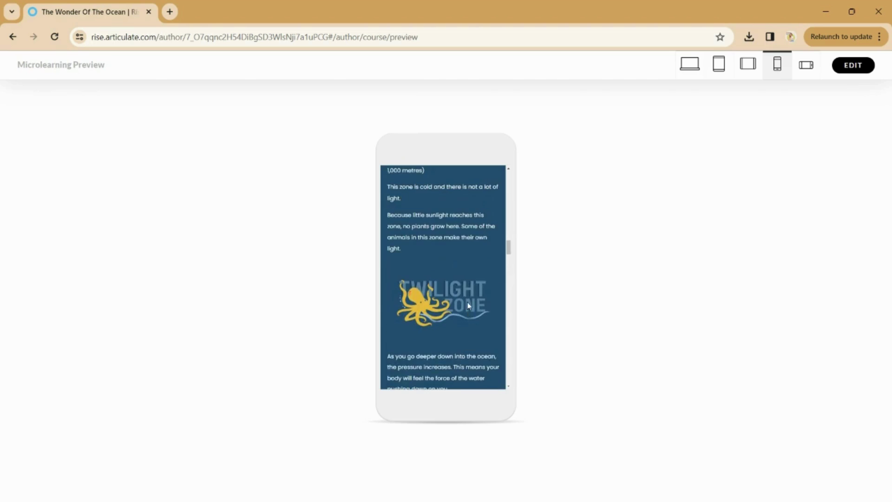
scroll(468, 305, up, 3)
scroll(465, 304, up, 5)
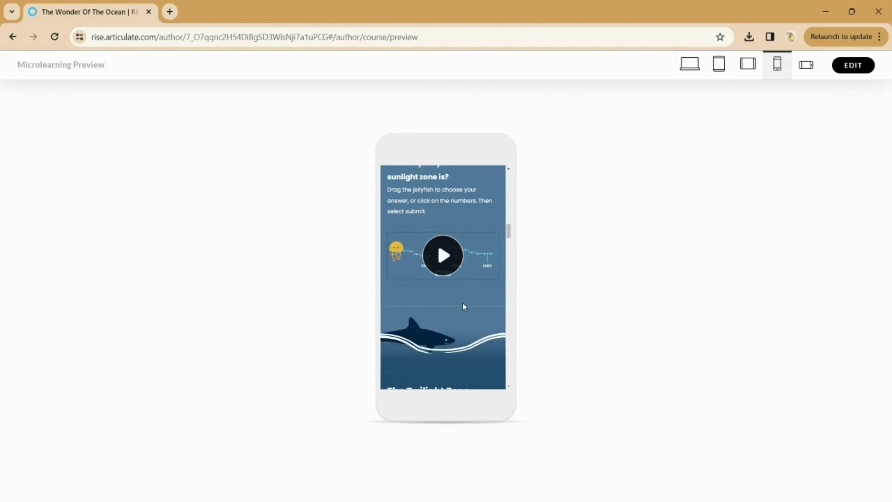
scroll(463, 306, up, 5)
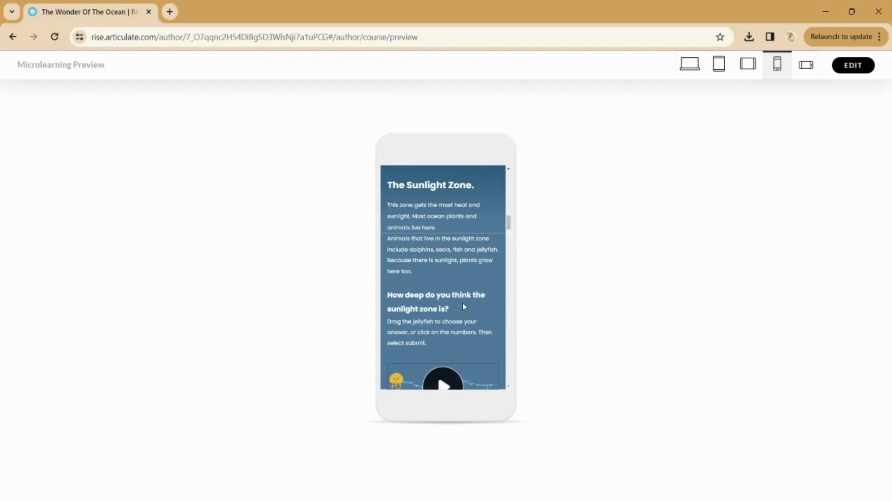
scroll(463, 306, down, 6)
scroll(462, 305, down, 3)
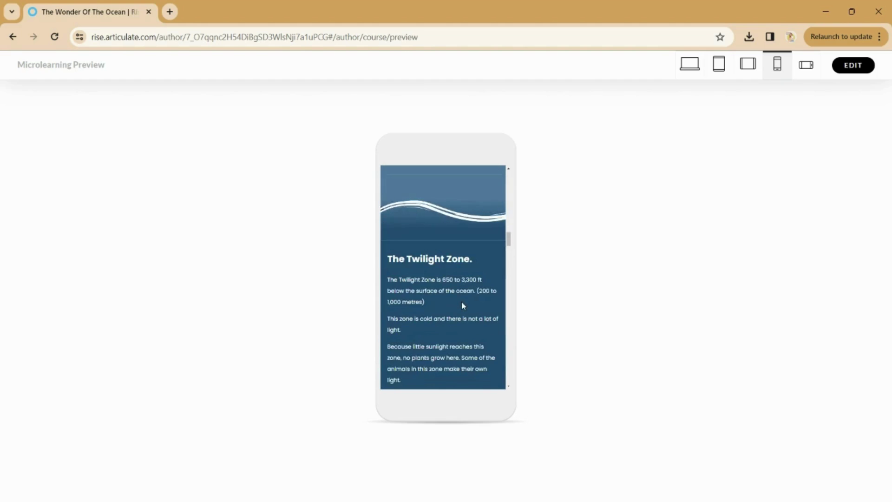
scroll(463, 305, down, 4)
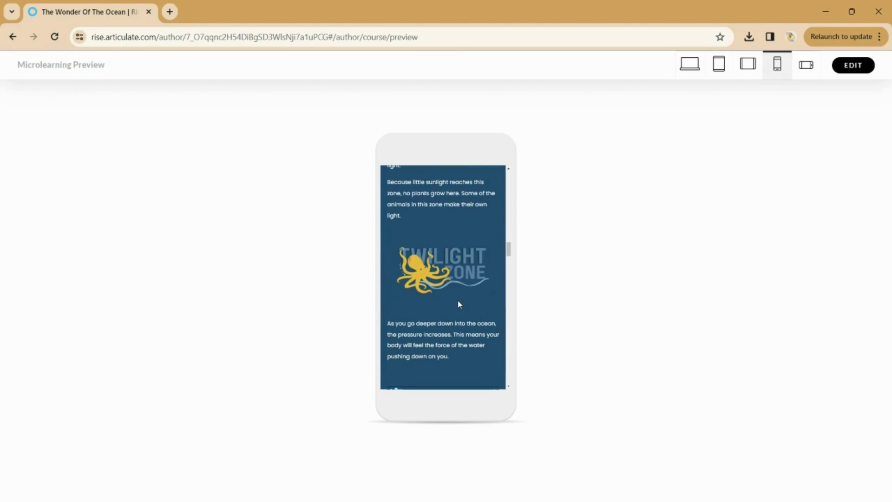
scroll(459, 304, down, 3)
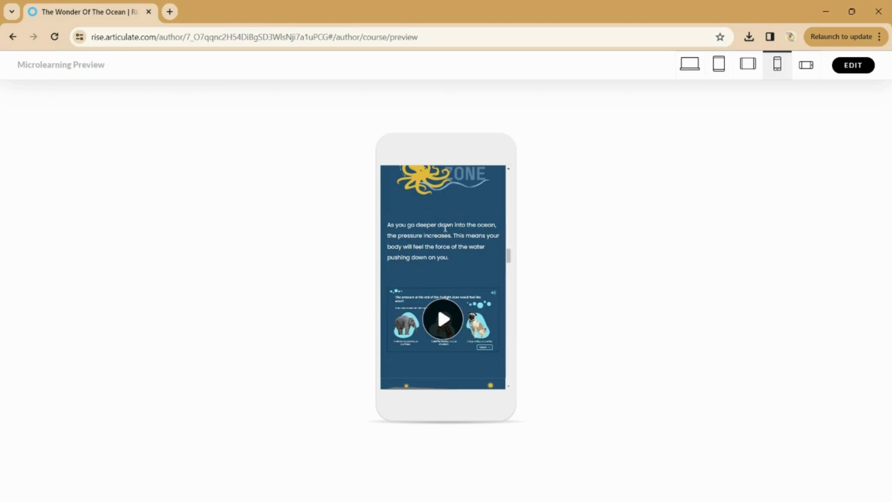
Switch to the landscape tablet preview and begin the embedded ocean quiz.
click(749, 67)
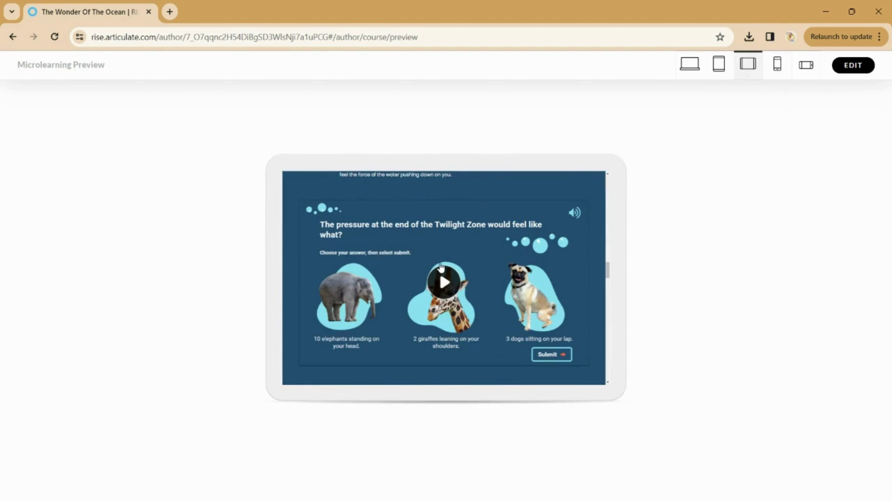
scroll(439, 269, up, 5)
scroll(443, 270, up, 5)
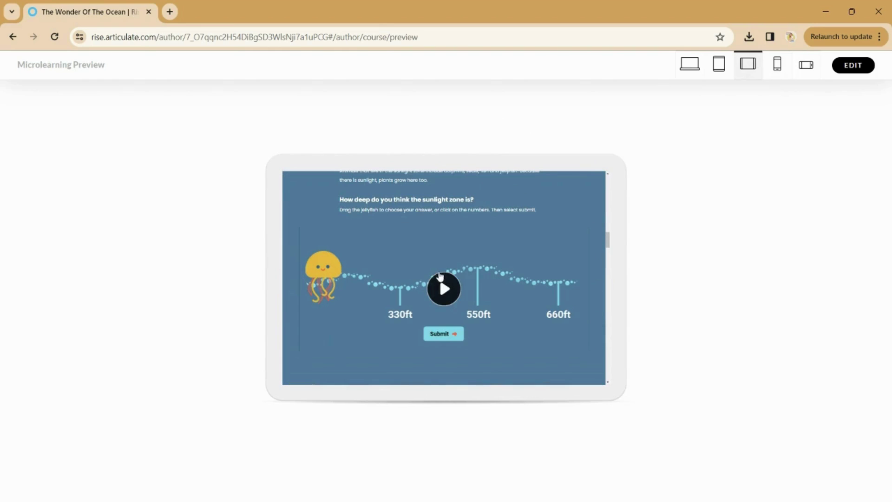
scroll(467, 258, up, 4)
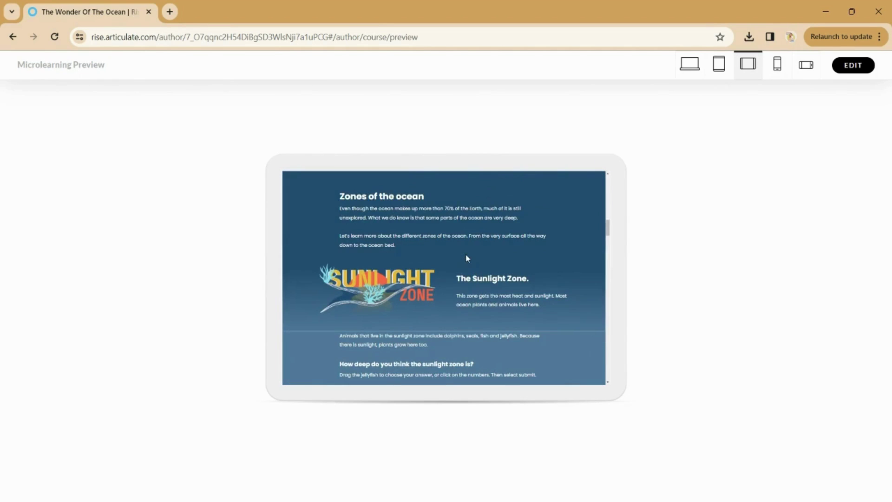
scroll(467, 258, up, 3)
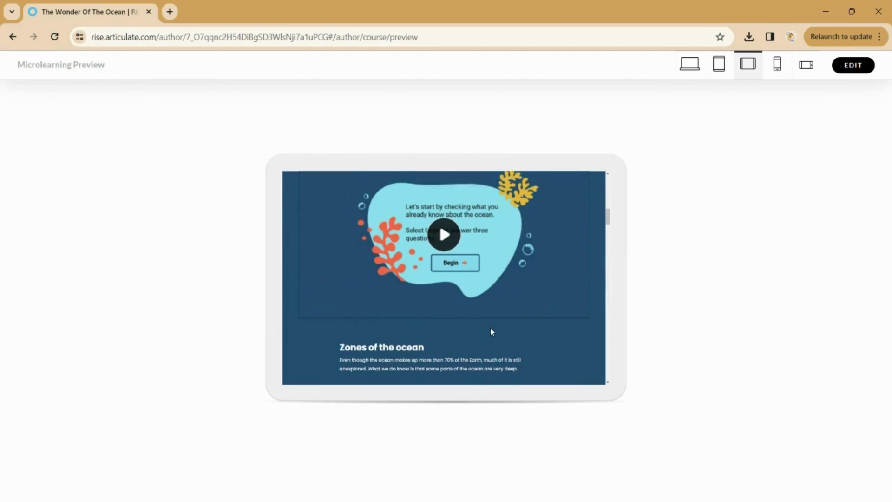
scroll(489, 327, up, 3)
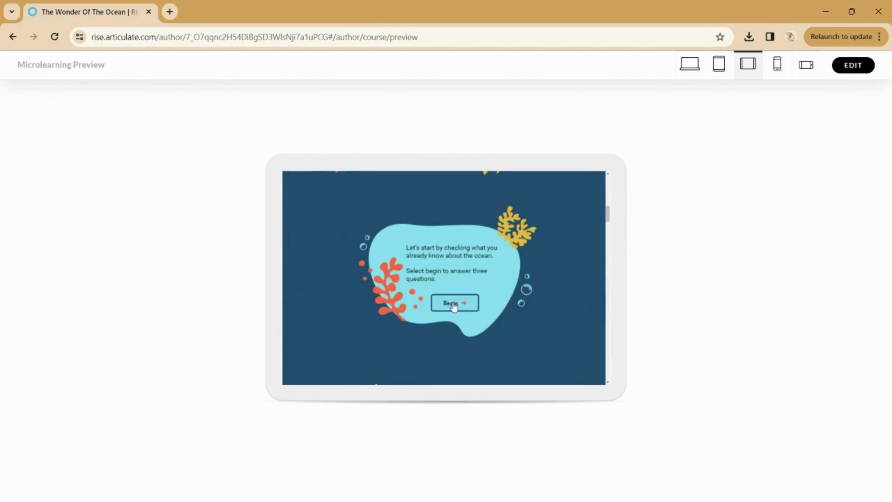
click(453, 305)
Answer 5 oceans, 70% water, and sea is part of the ocean to reach Well done!
click(443, 274)
click(496, 306)
click(495, 306)
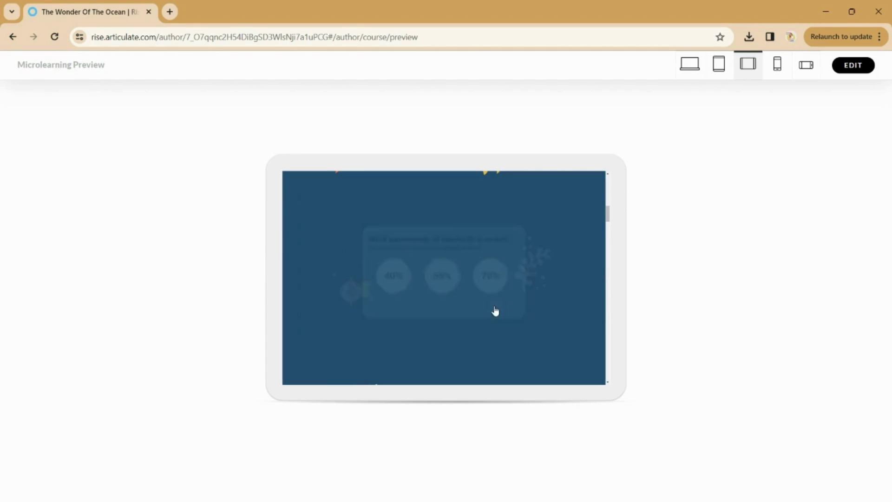
click(514, 310)
click(509, 311)
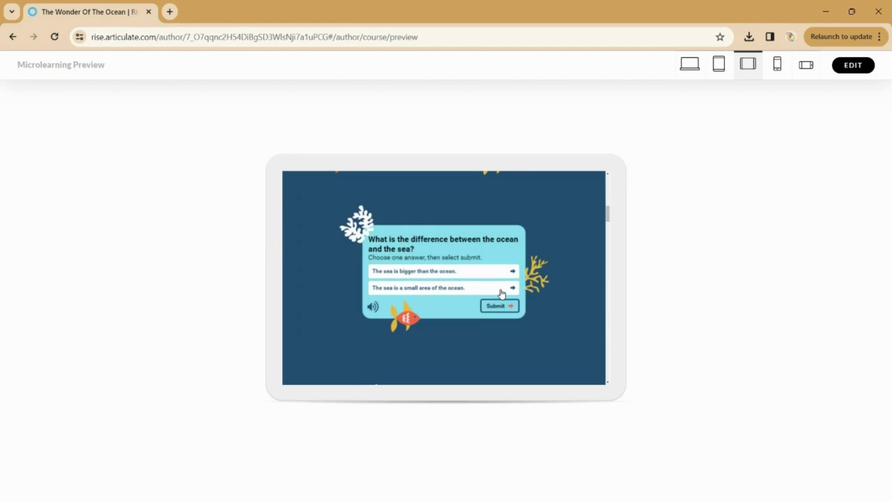
click(502, 290)
click(506, 307)
click(505, 310)
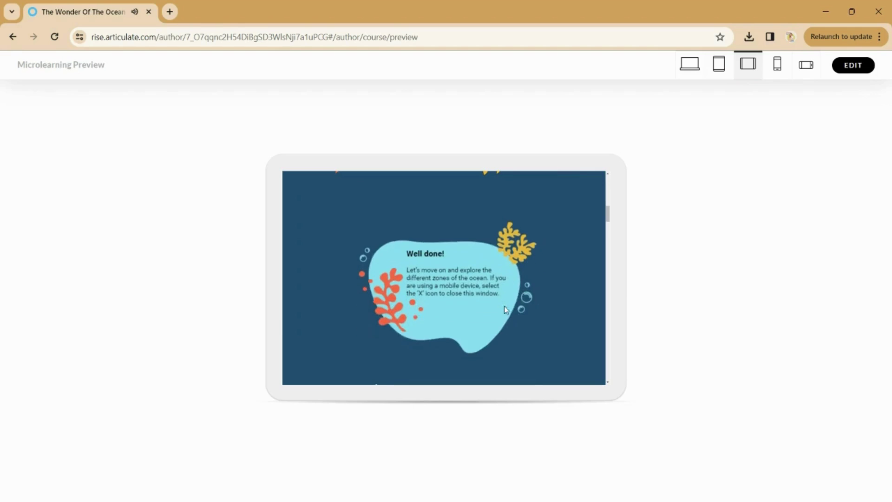
scroll(503, 308, up, 1)
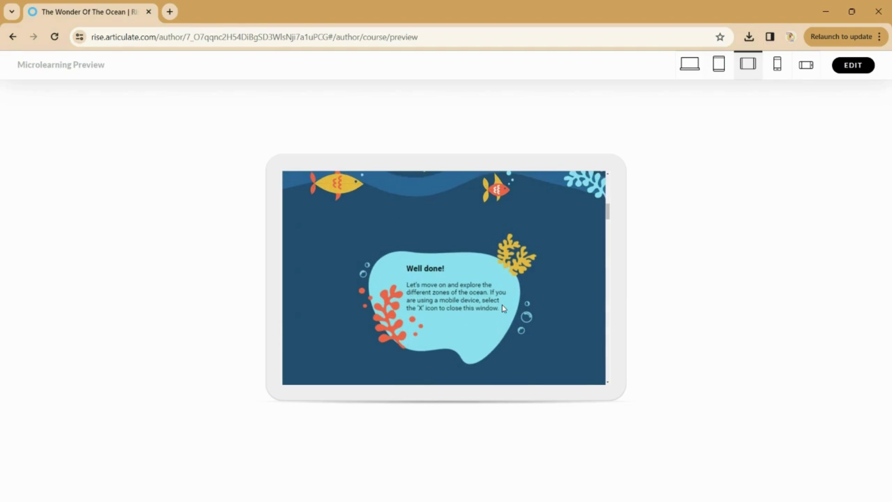
Scroll the tablet preview back to the top showing the ocean title banner.
scroll(502, 307, down, 1)
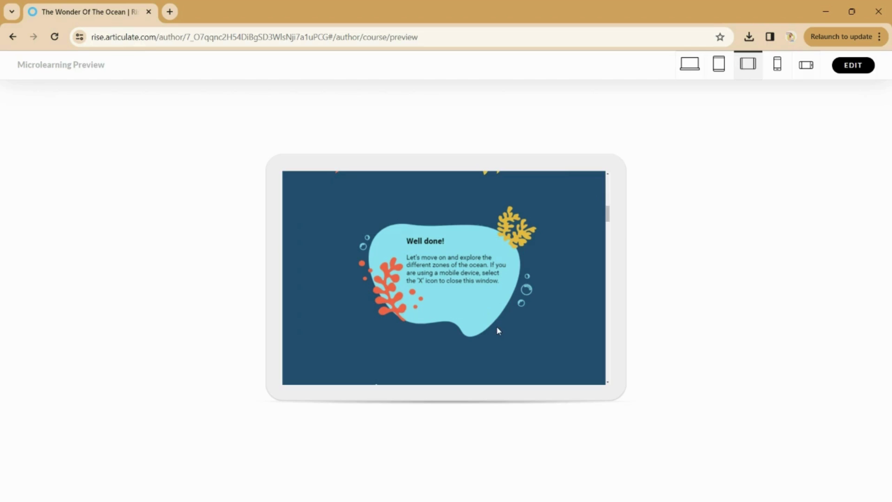
mouse_move(625, 499)
scroll(466, 287, up, 3)
scroll(467, 291, up, 2)
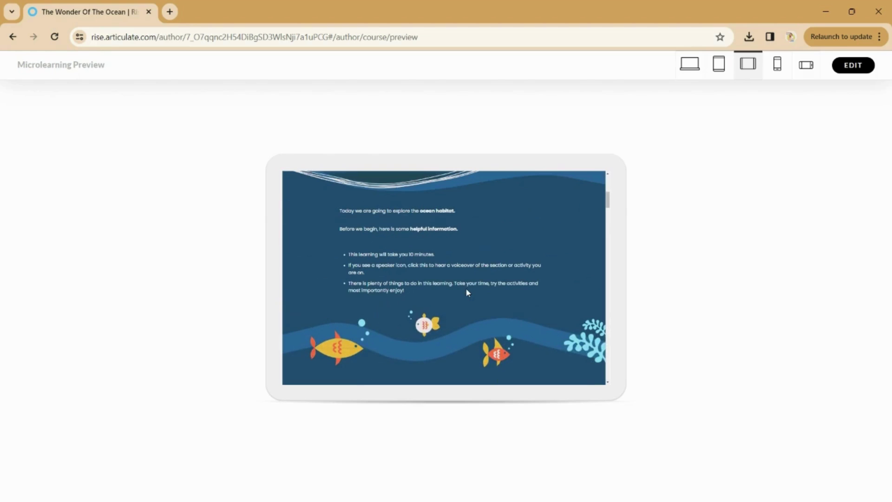
scroll(466, 287, up, 5)
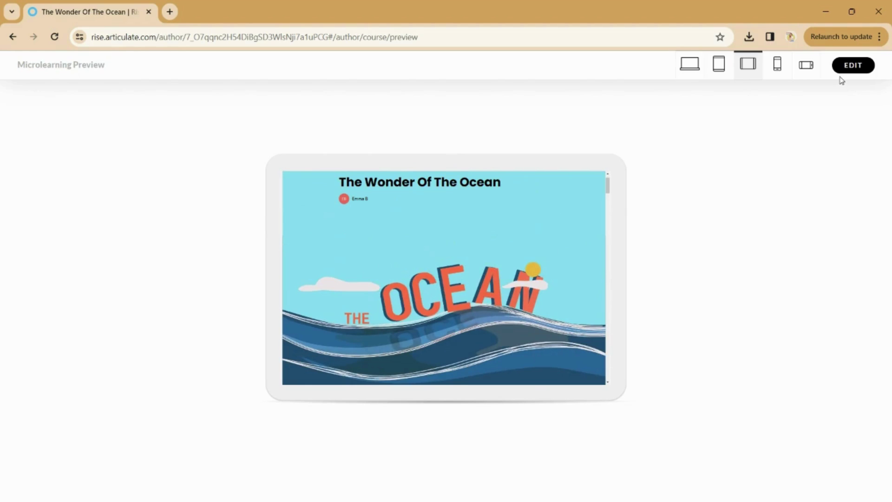
Back in the editor, insert an empty Interactive Storyline block above Zones of the ocean.
click(844, 71)
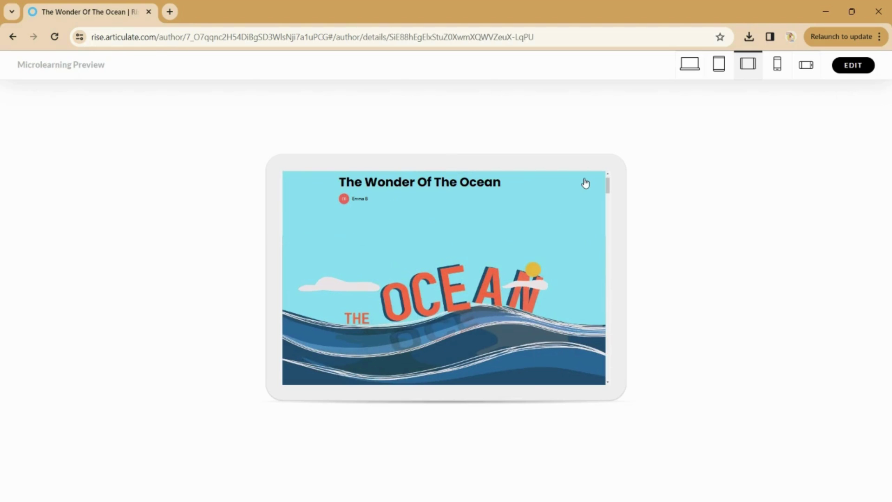
scroll(582, 181, down, 15)
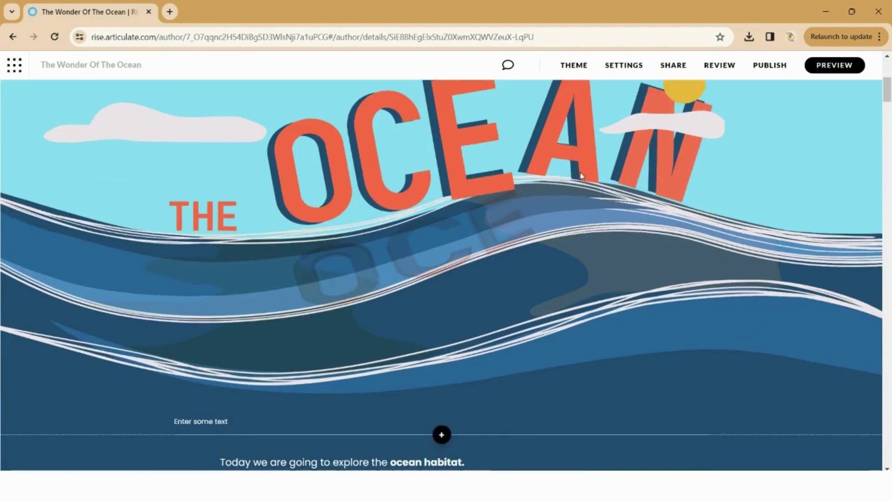
scroll(403, 229, down, 5)
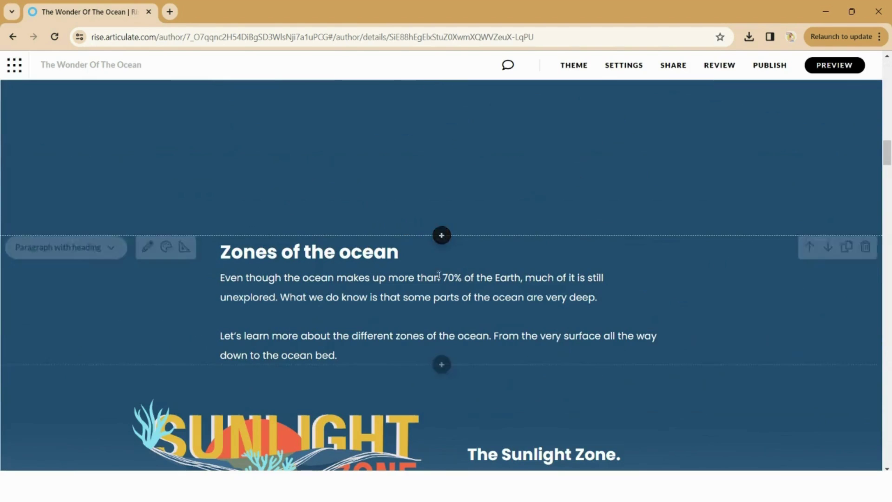
click(441, 235)
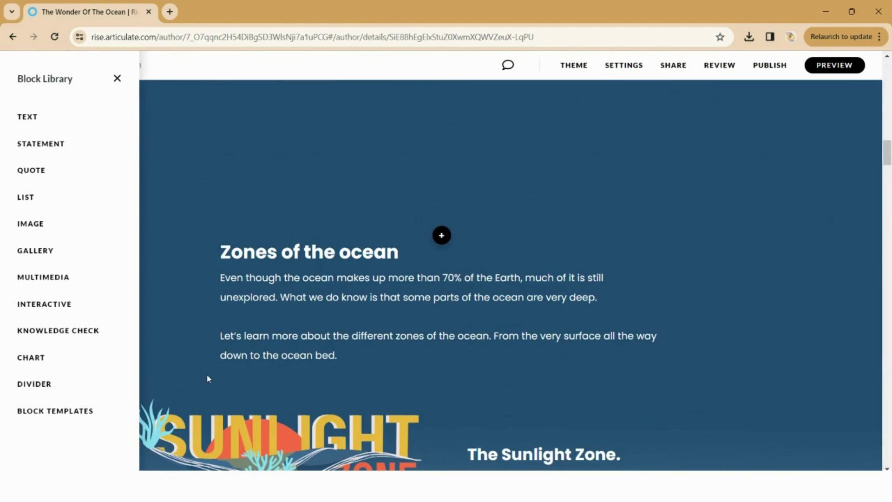
click(29, 307)
scroll(216, 176, down, 10)
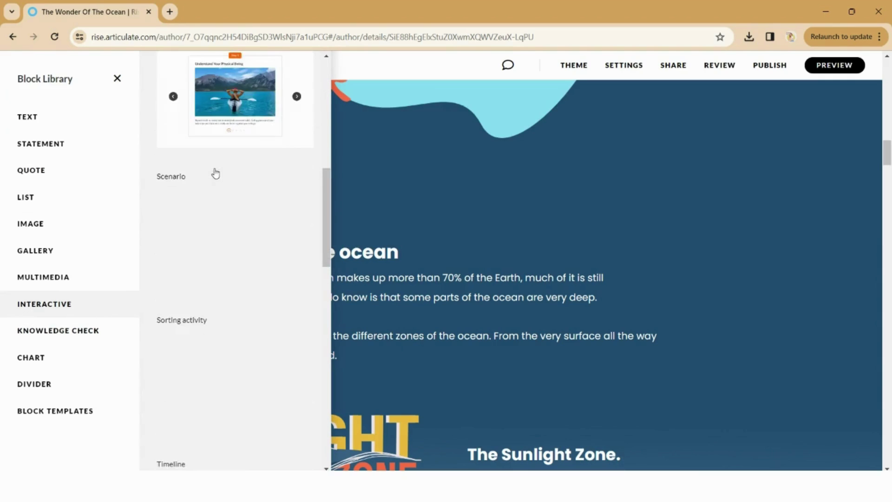
scroll(211, 173, down, 15)
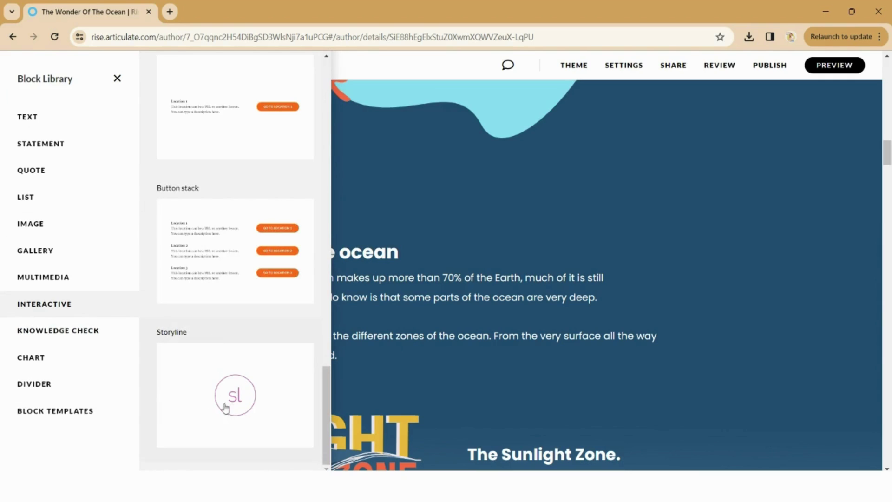
click(224, 399)
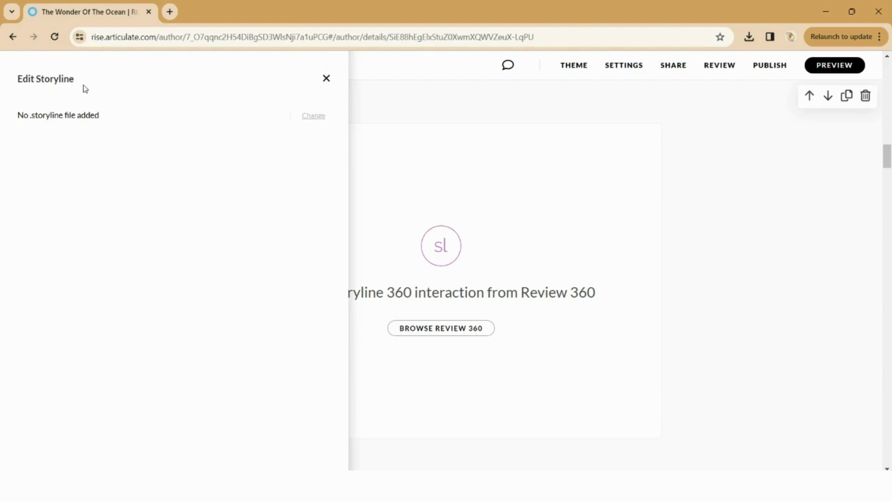
click(754, 341)
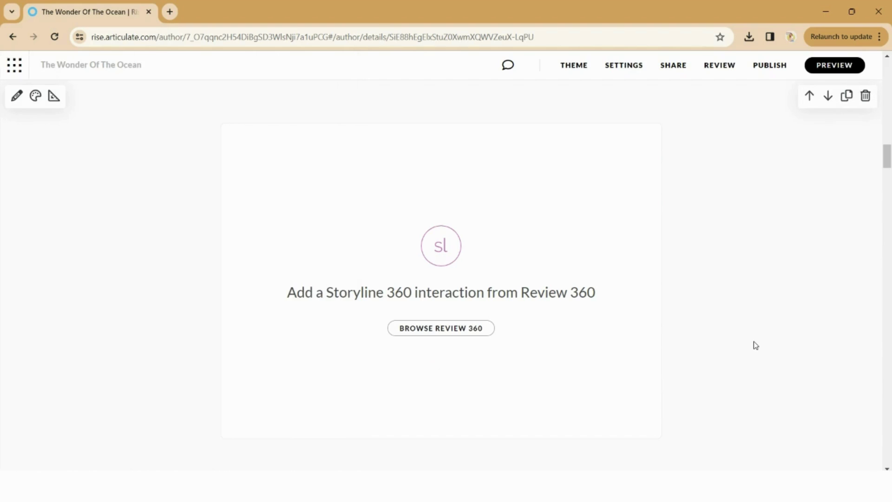
Scroll the course editor back up toward the top of the lesson.
scroll(755, 345, up, 3)
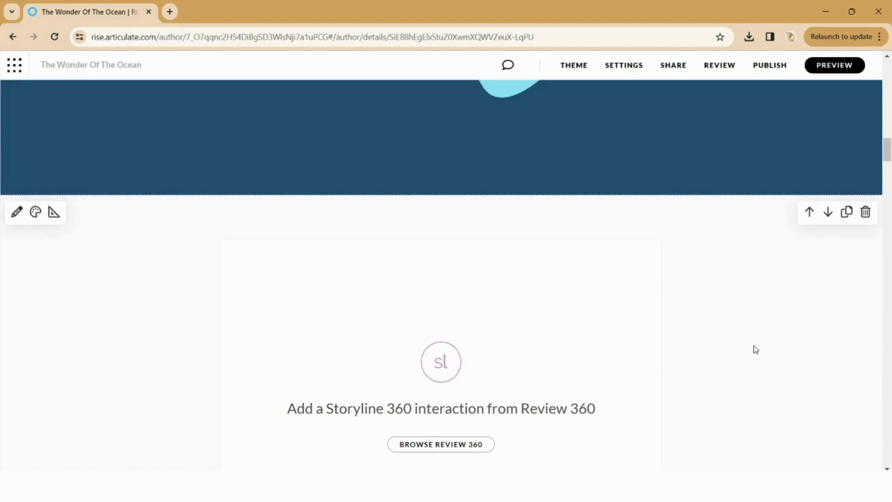
scroll(754, 345, up, 7)
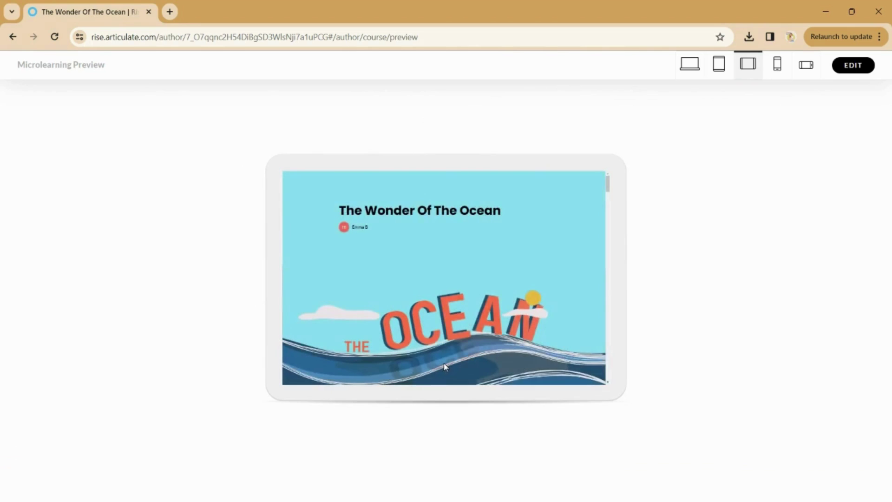
scroll(428, 339, down, 6)
scroll(425, 336, down, 2)
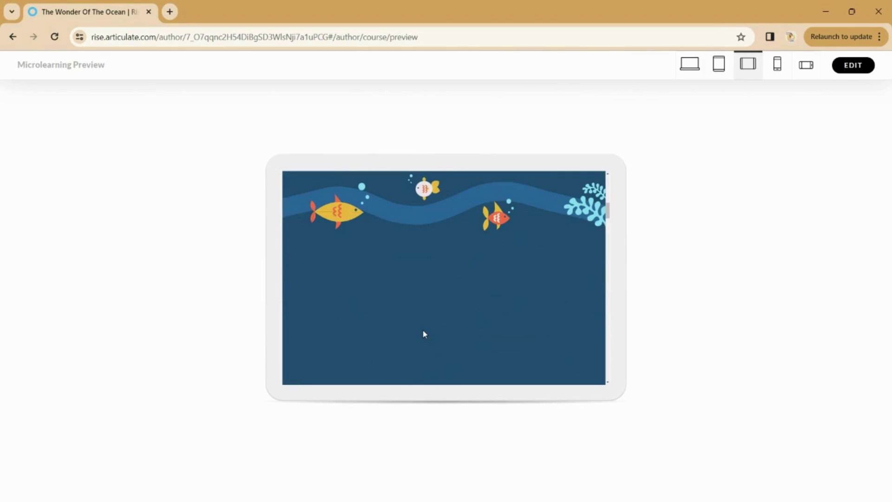
scroll(412, 220, down, 3)
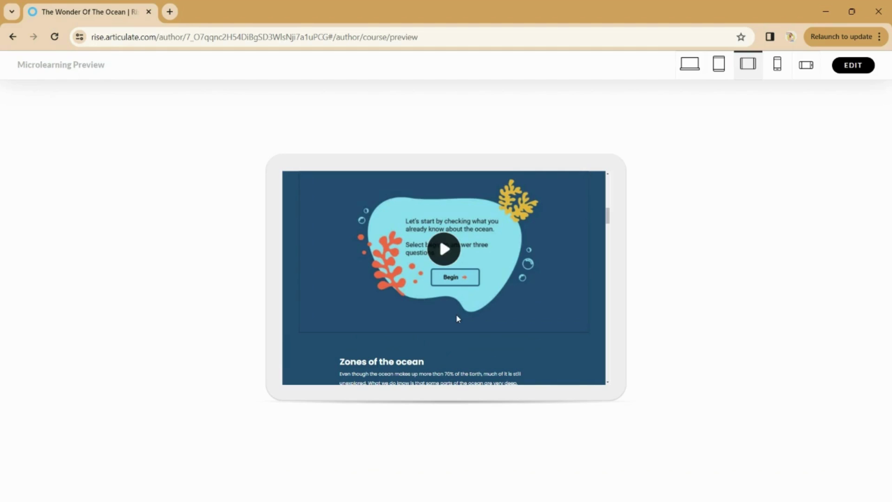
scroll(398, 228, up, 10)
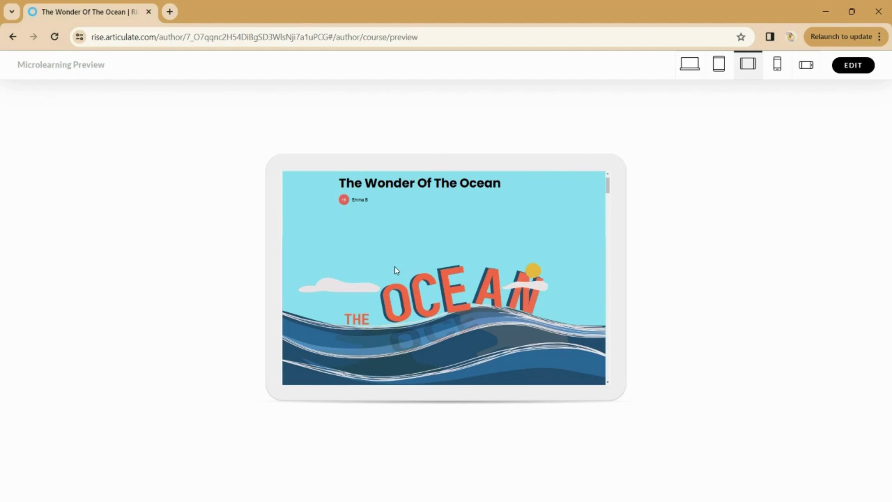
scroll(476, 323, down, 2)
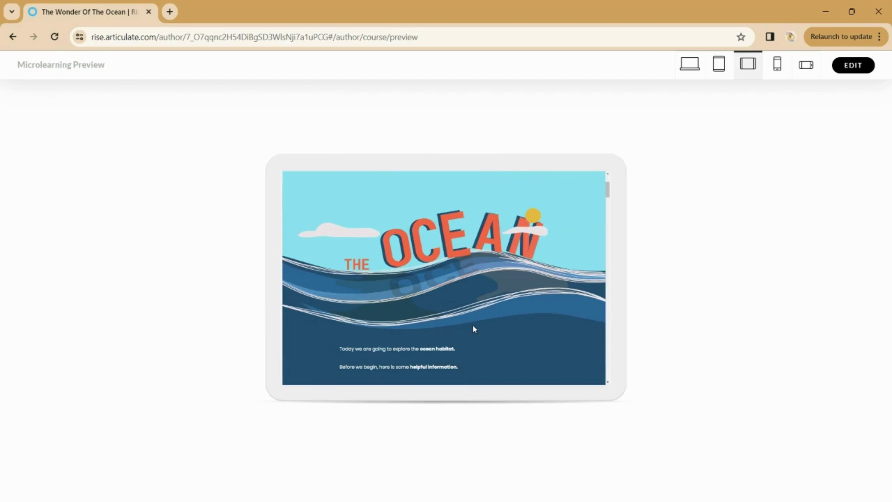
scroll(470, 324, down, 3)
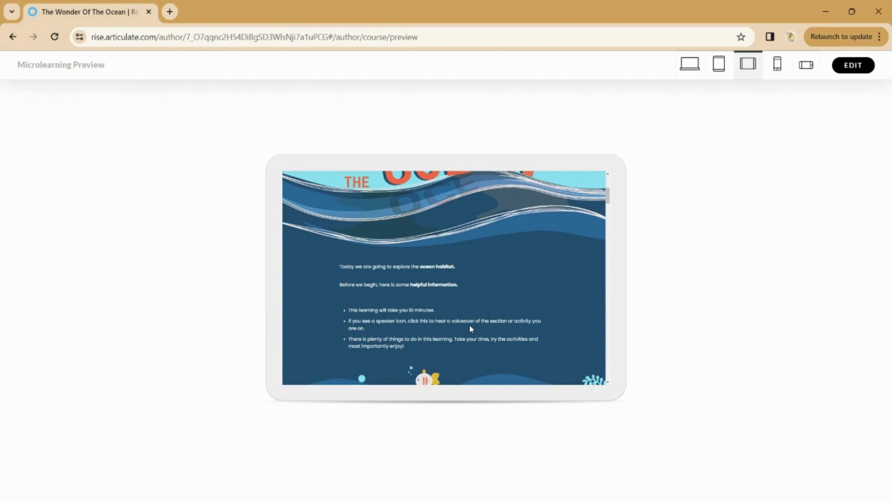
scroll(470, 328, down, 1)
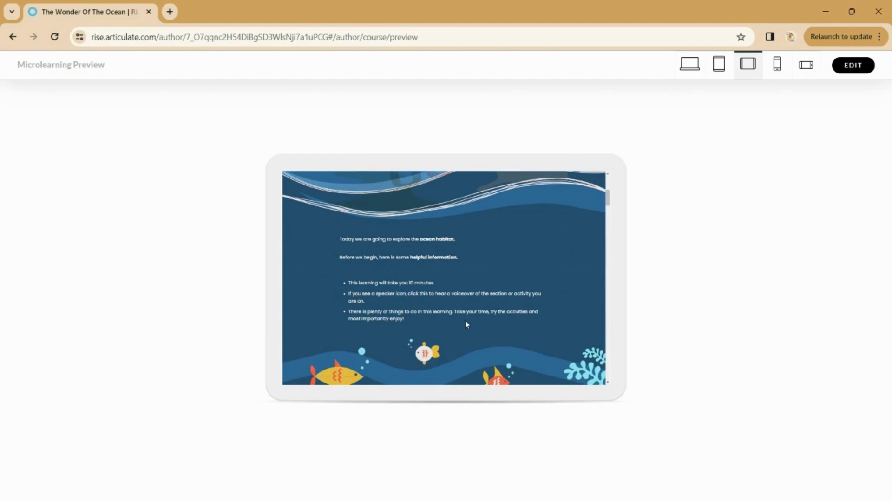